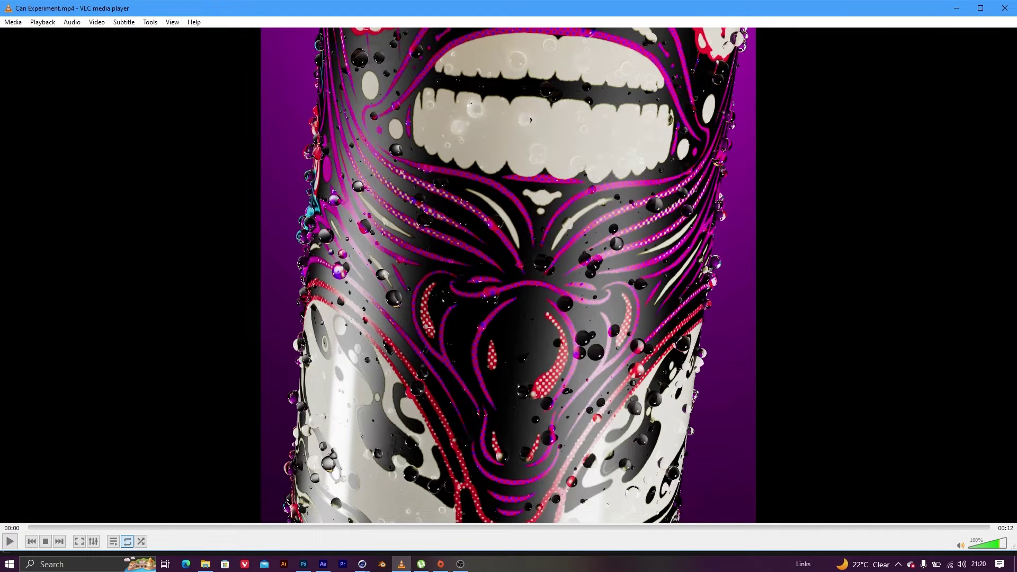
# Play the Can Experiment.mp4 clip of the animated can label in VLC.
pyautogui.click(9, 542)
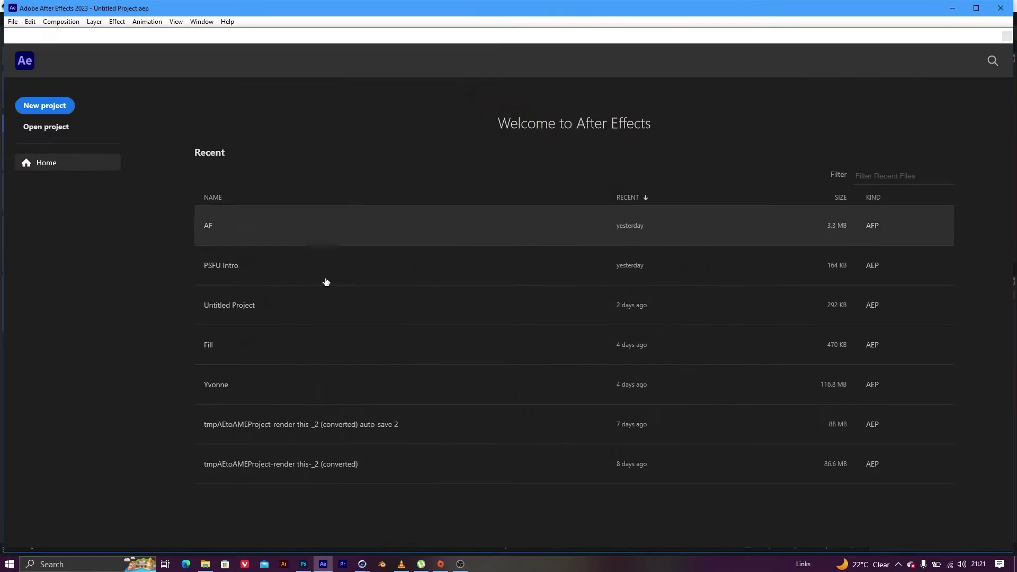
# Review the Experimental Texture label artwork in Photoshop, briefly recheck the VLC video, then return to After Effects.
pyautogui.click(310, 565)
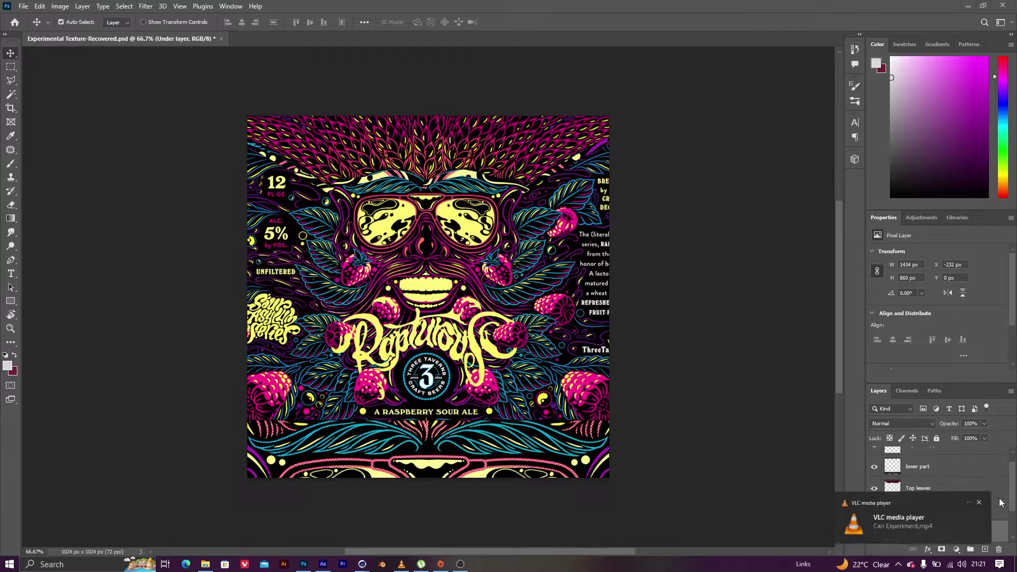
pyautogui.click(993, 499)
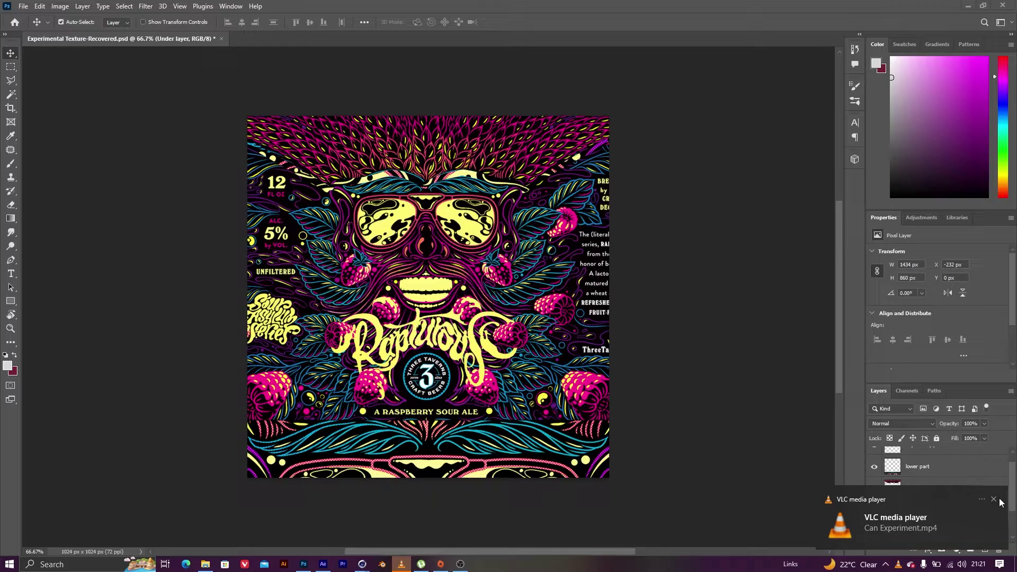
pyautogui.click(405, 567)
pyautogui.click(405, 566)
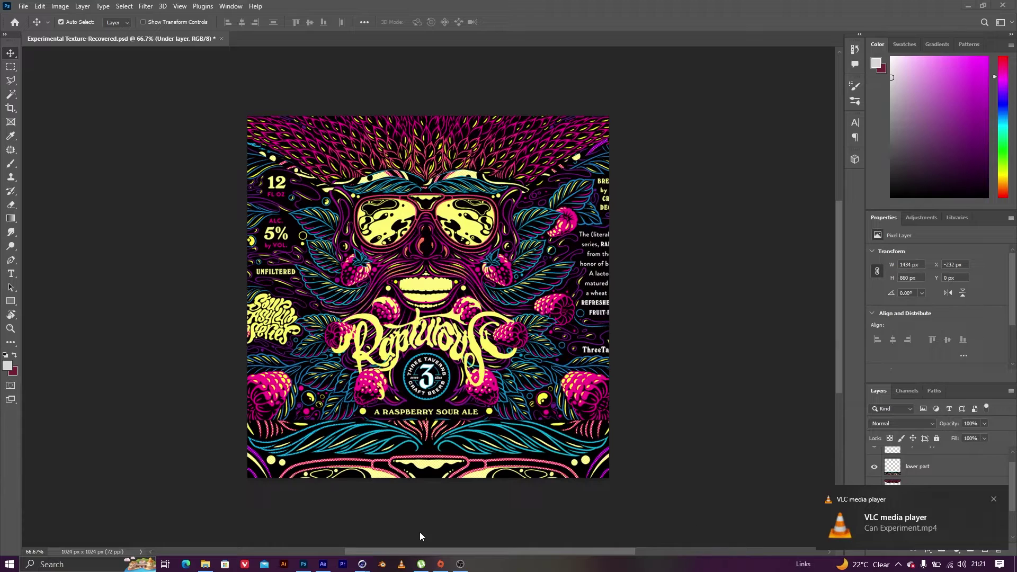
pyautogui.click(324, 564)
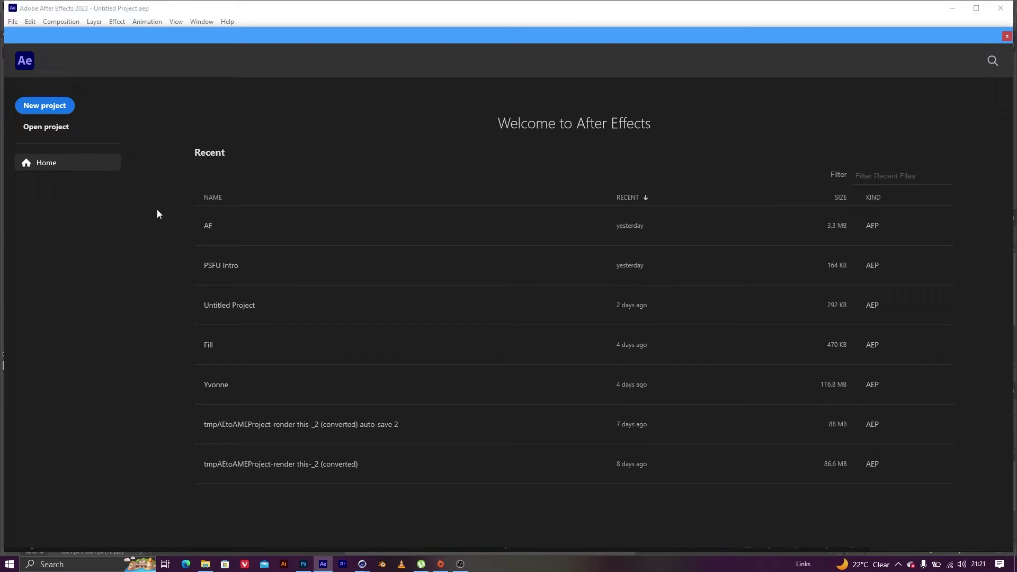
# Close the After Effects Home screen and try File > Import, then cancel the dialog.
pyautogui.click(1006, 36)
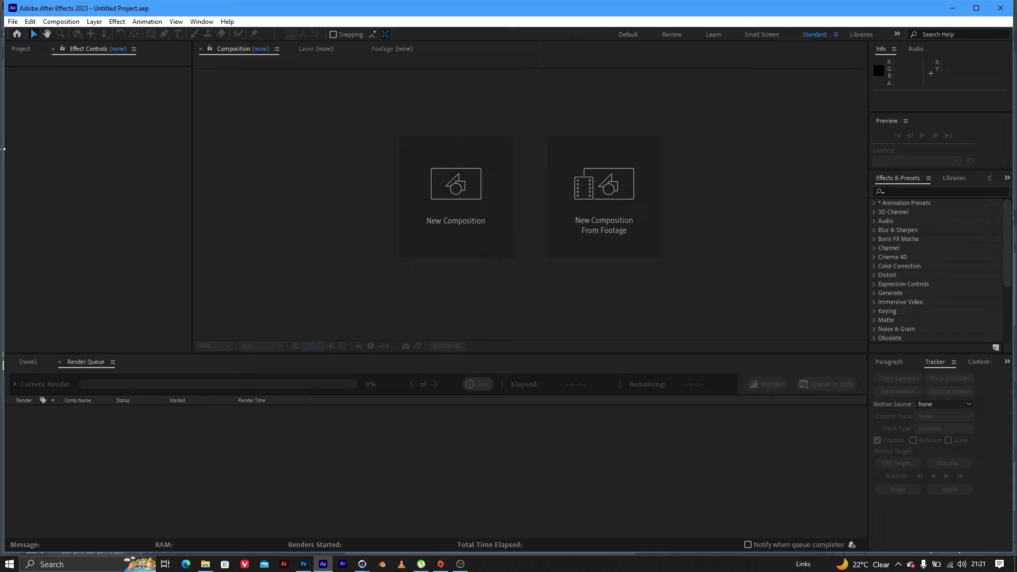
pyautogui.click(12, 22)
pyautogui.moveTo(73, 159)
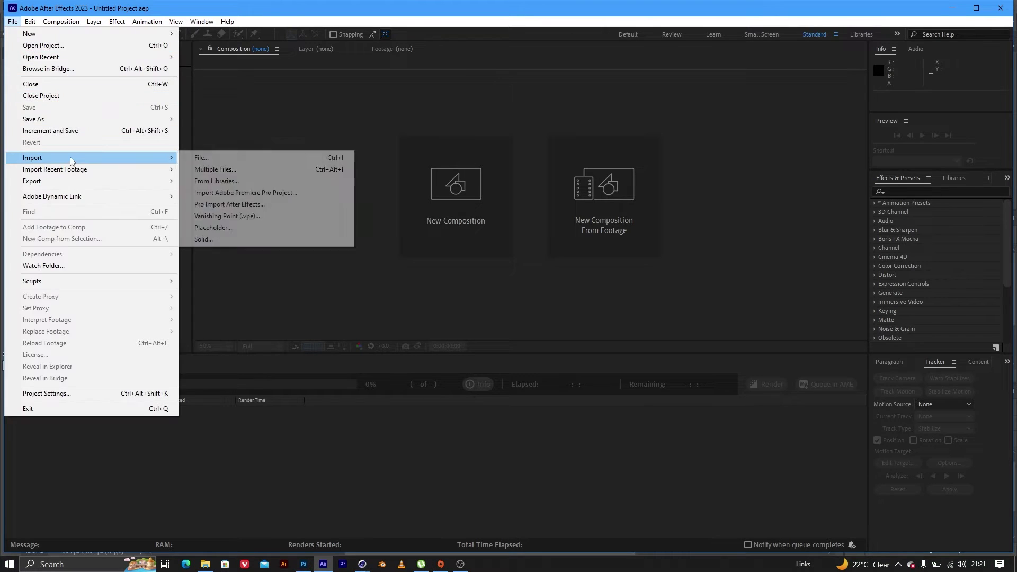
pyautogui.click(221, 159)
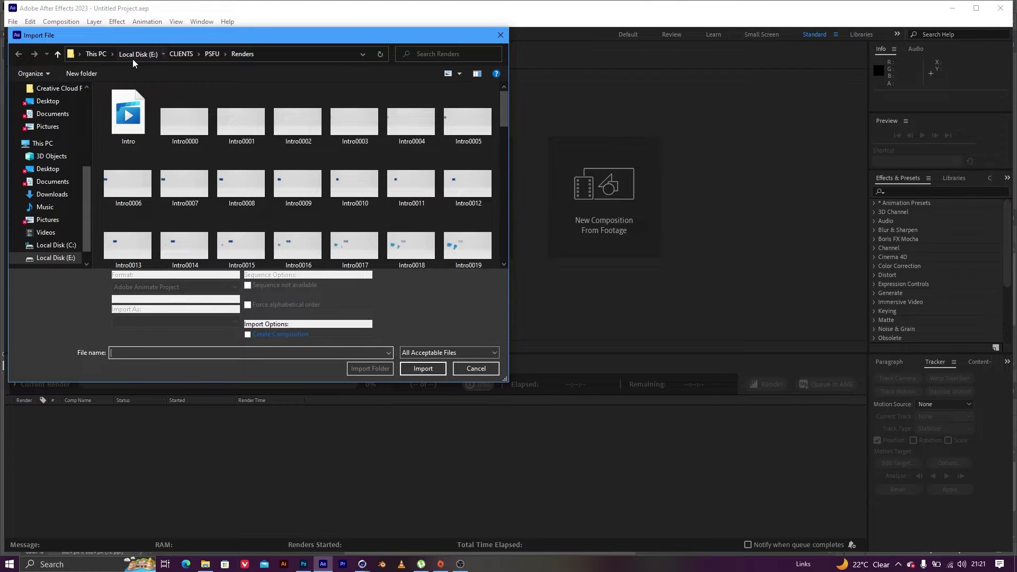
pyautogui.click(138, 54)
pyautogui.click(464, 371)
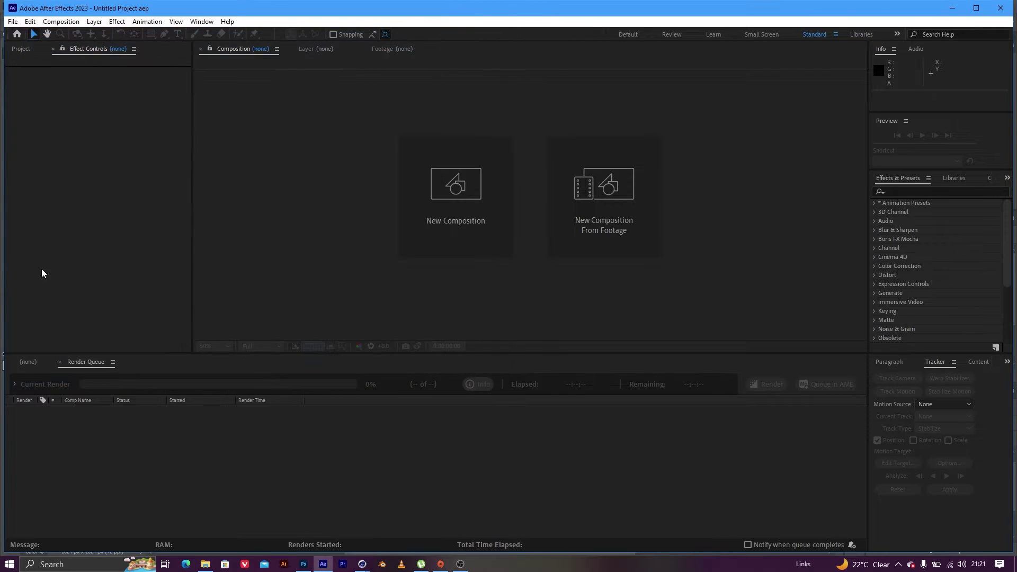
# Drag Experimental Texture.psd from File Explorer into the project as Composition - Retain Layer Sizes.
pyautogui.click(205, 564)
pyautogui.moveTo(162, 179); pyautogui.dragTo(72, 223)
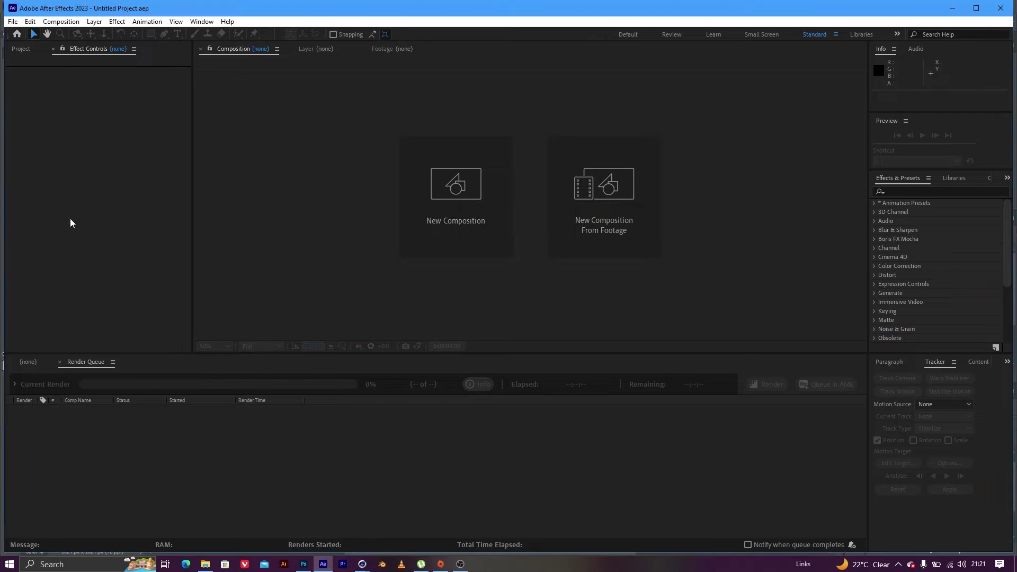
pyautogui.click(22, 48)
pyautogui.click(205, 564)
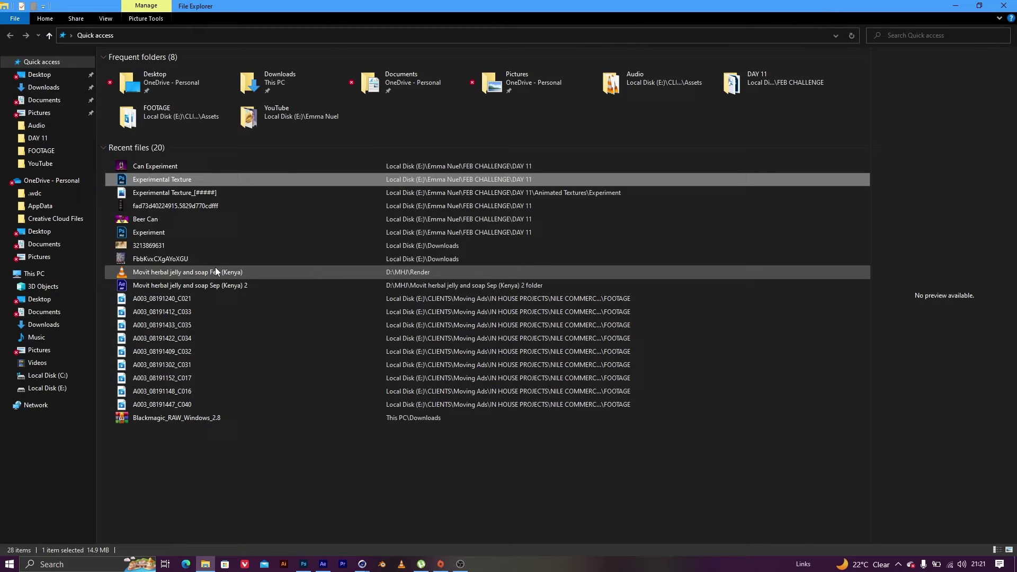
pyautogui.moveTo(145, 183); pyautogui.dragTo(75, 190)
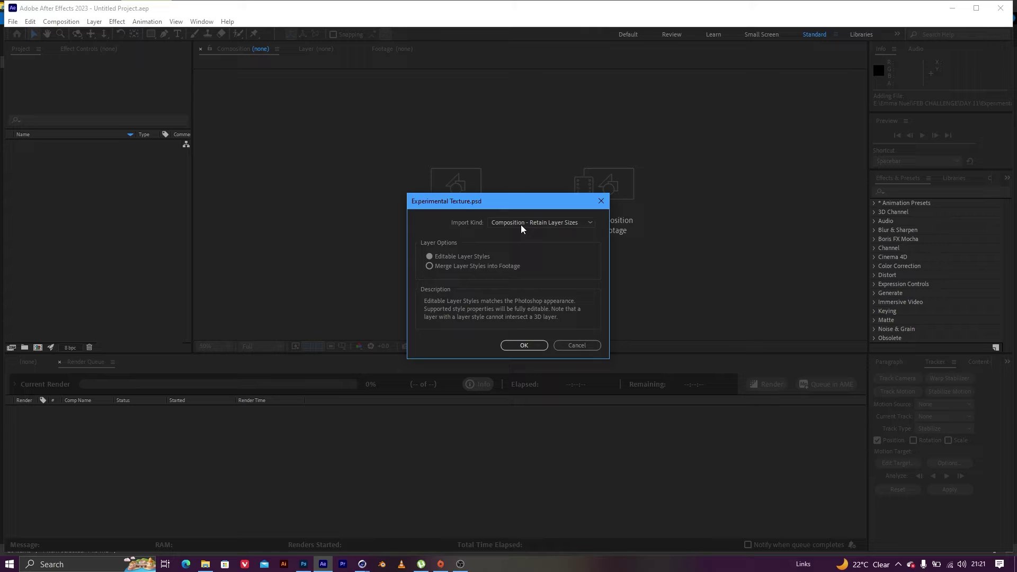
pyautogui.click(522, 228)
pyautogui.click(527, 257)
pyautogui.click(525, 346)
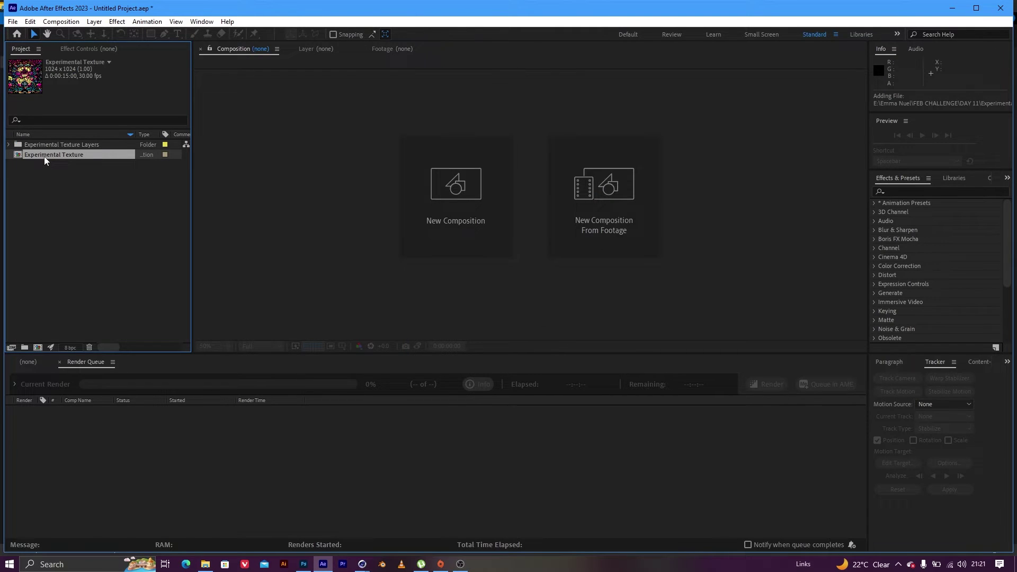
# Open the Experimental Texture composition and add it to the Render Queue.
pyautogui.doubleClick(44, 157)
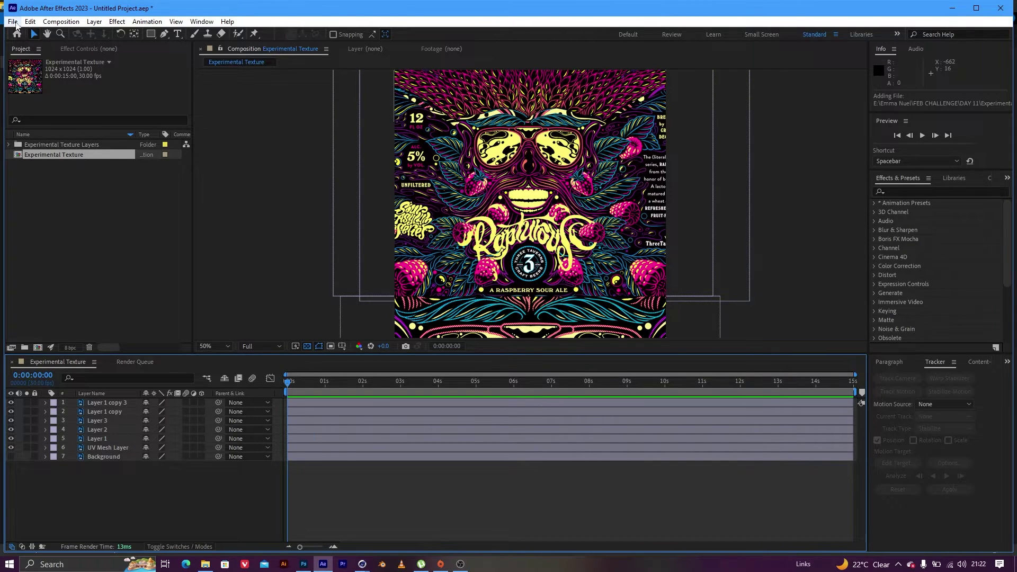
pyautogui.click(13, 21)
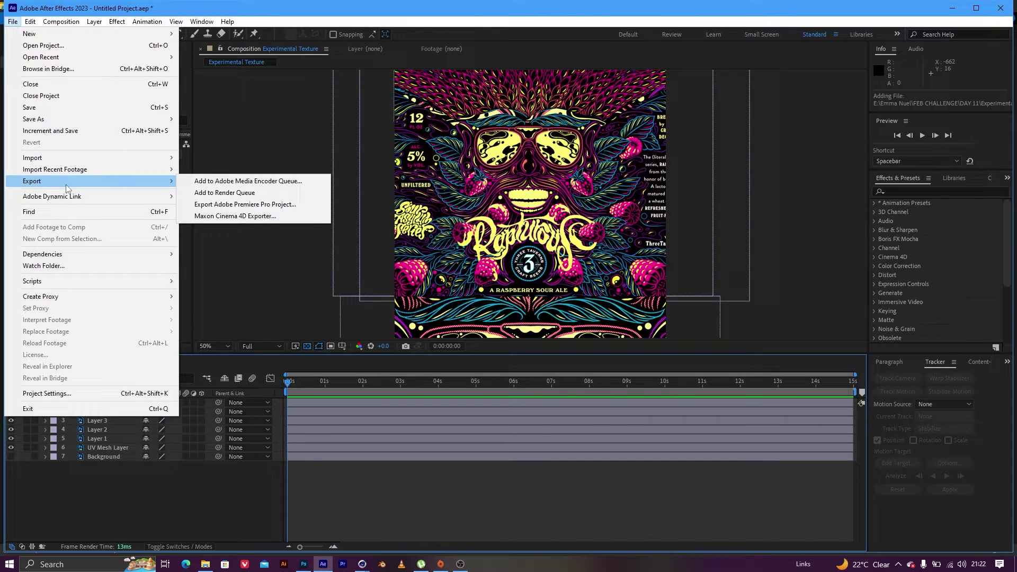
pyautogui.moveTo(167, 186)
pyautogui.click(218, 193)
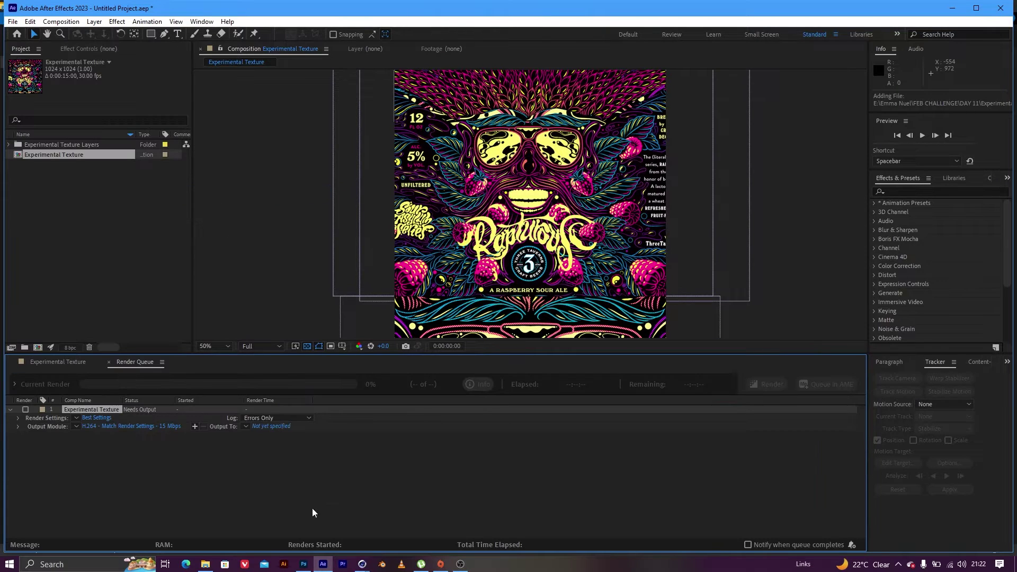
# Set the queued comp's Output Module format to PNG Sequence.
pyautogui.click(127, 426)
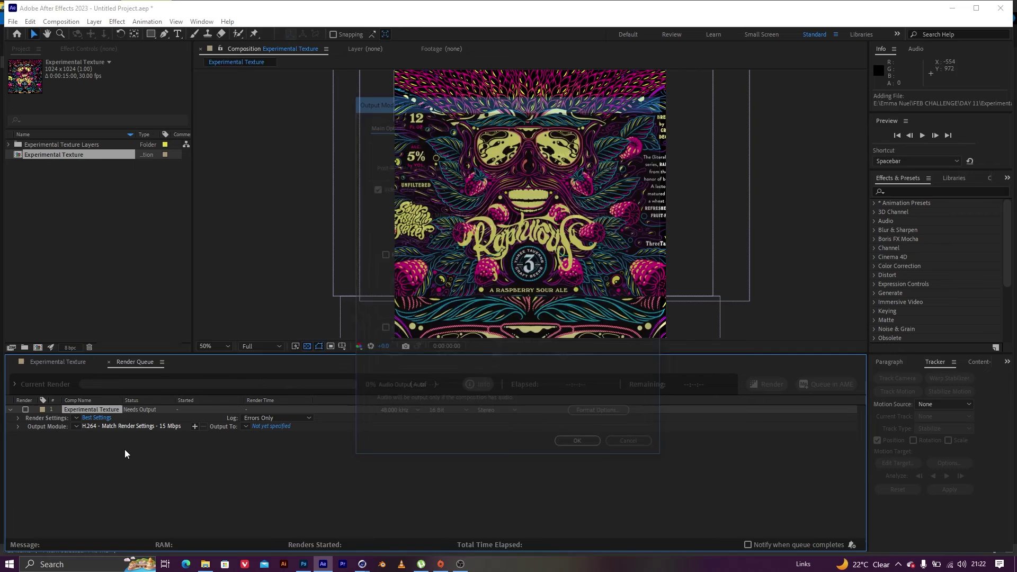
pyautogui.click(455, 151)
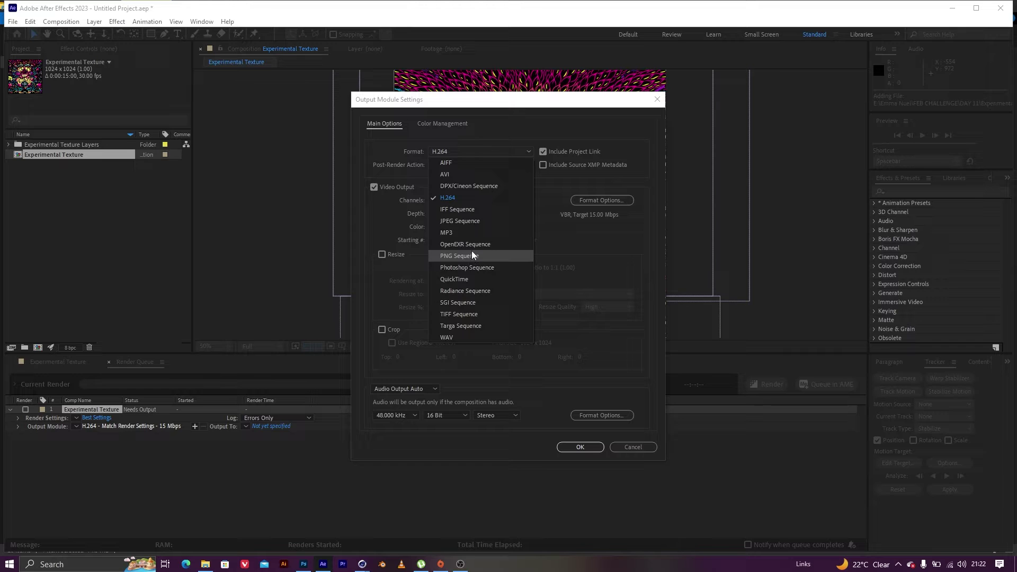
pyautogui.click(473, 256)
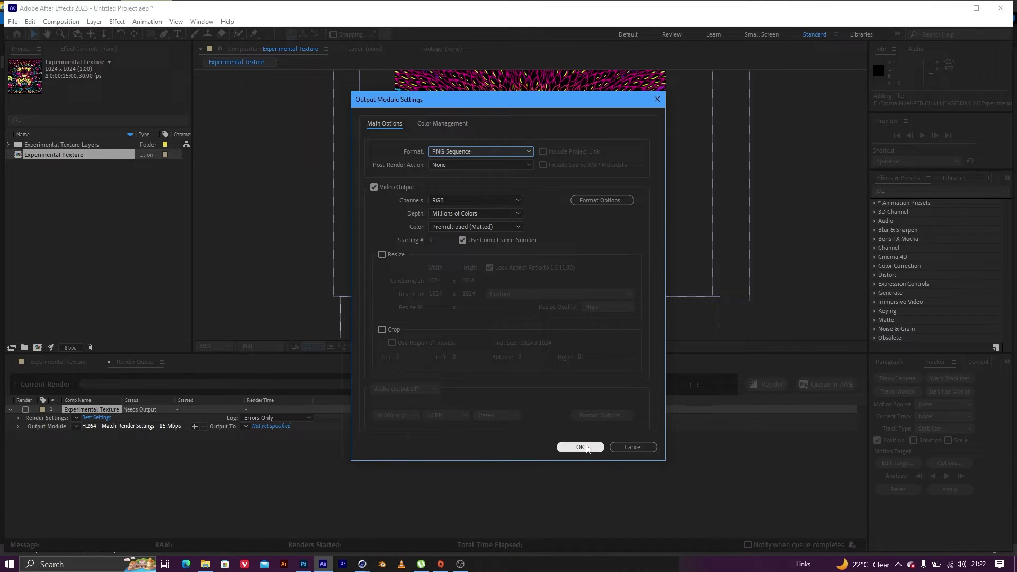
pyautogui.click(580, 447)
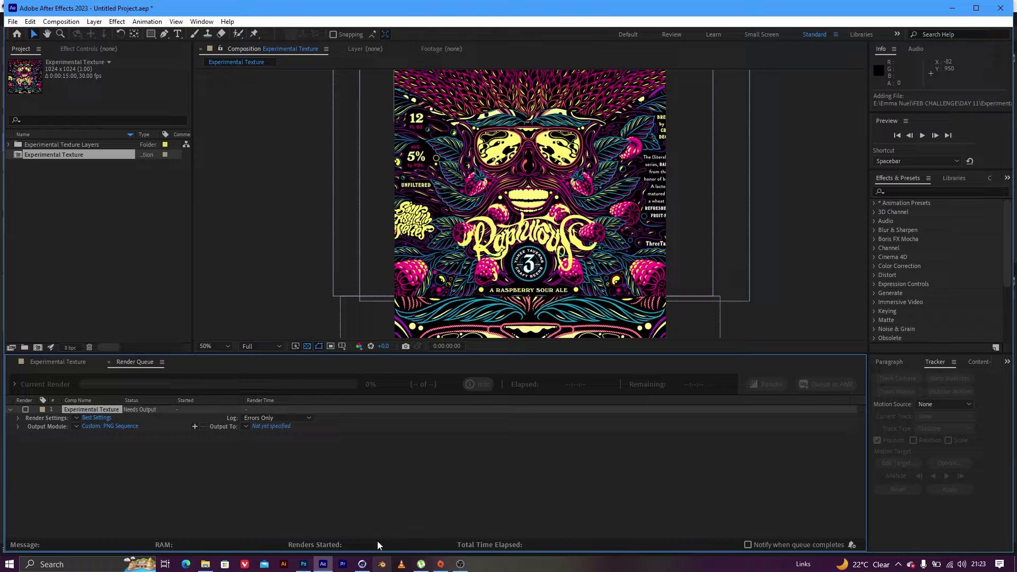
pyautogui.click(362, 563)
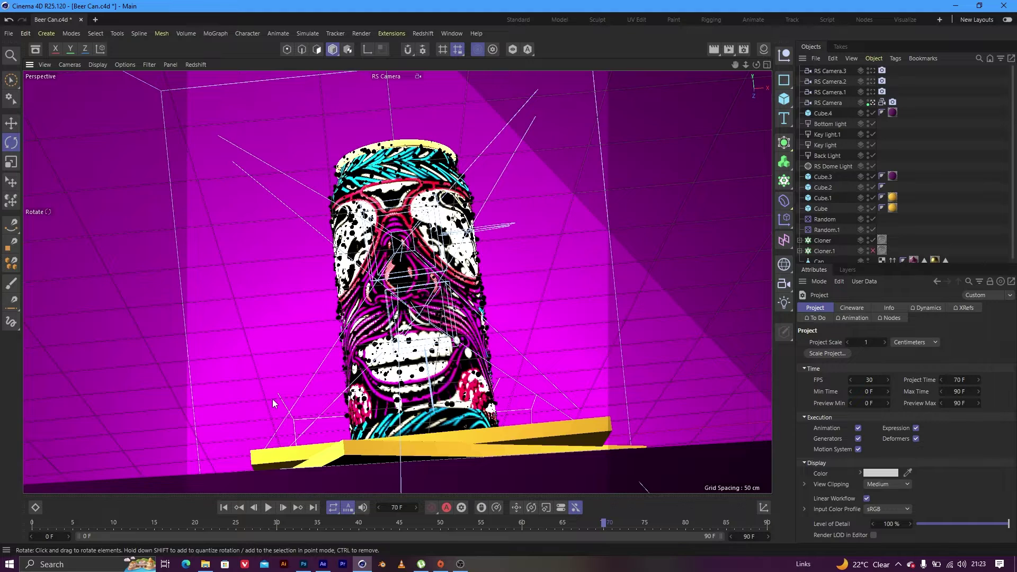
# Open RS Material's Redshift Shader Graph and enlarge its window.
pyautogui.click(764, 51)
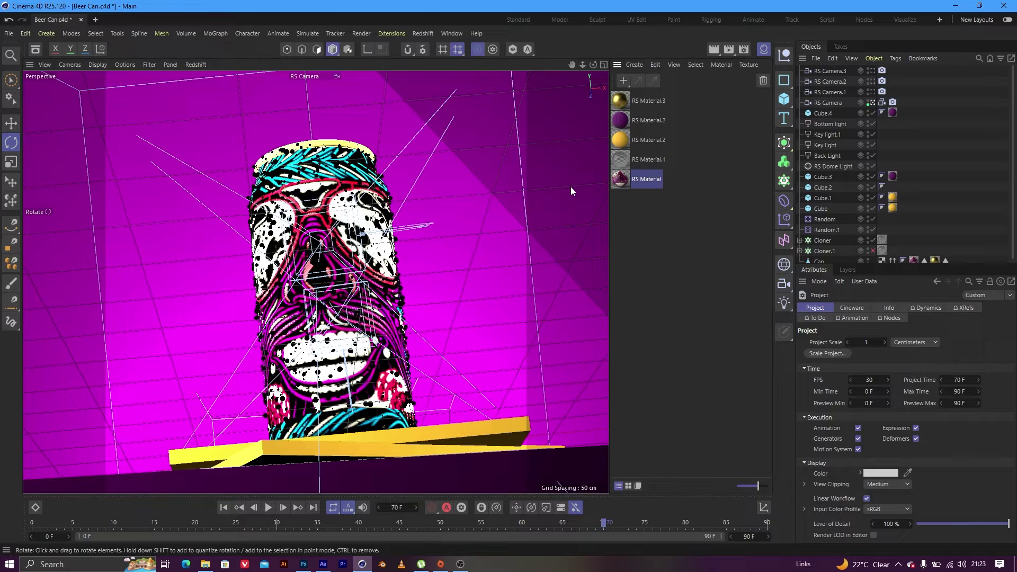
pyautogui.doubleClick(643, 179)
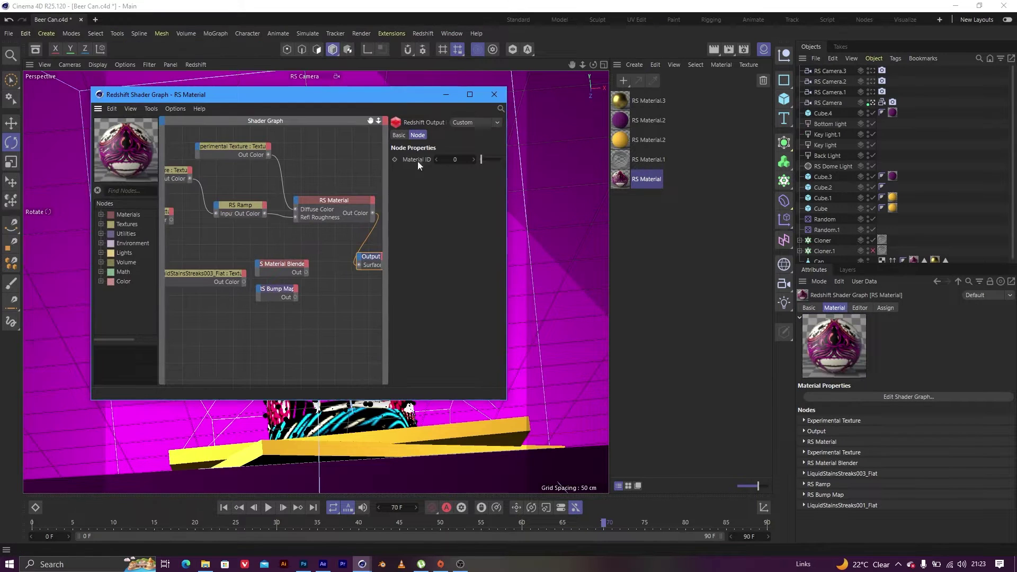
pyautogui.moveTo(503, 391); pyautogui.dragTo(756, 523)
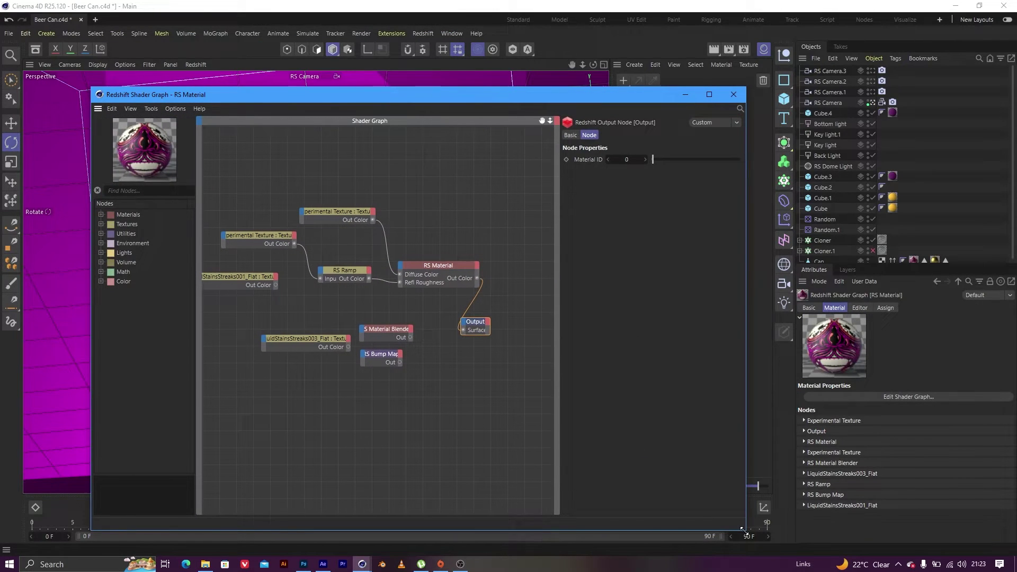
pyautogui.moveTo(419, 119); pyautogui.dragTo(517, 113)
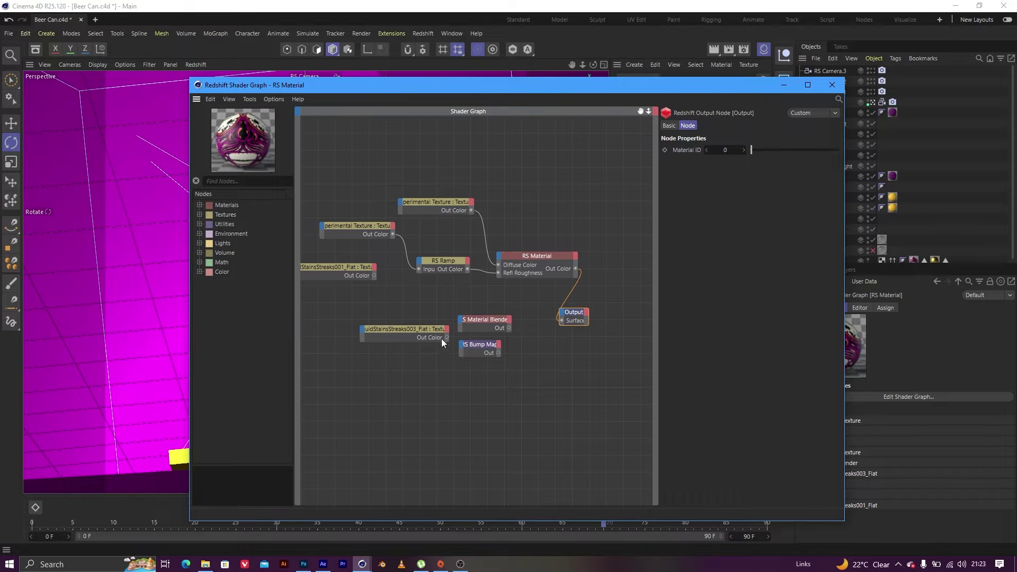
# Delete the three unused lower nodes and the stains streaks texture node.
pyautogui.moveTo(440, 345); pyautogui.dragTo(480, 391)
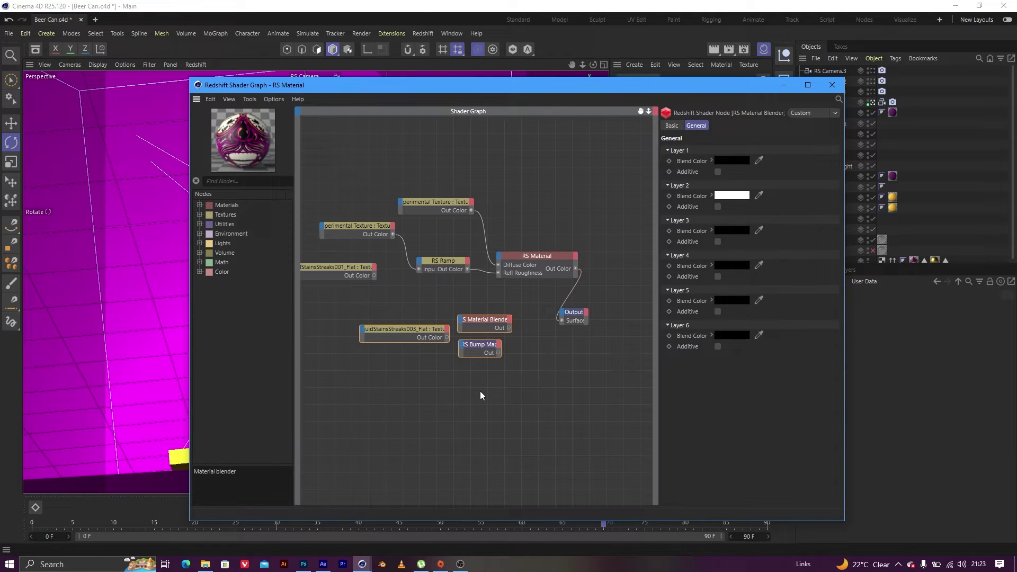
pyautogui.press('Delete')
pyautogui.click(358, 267)
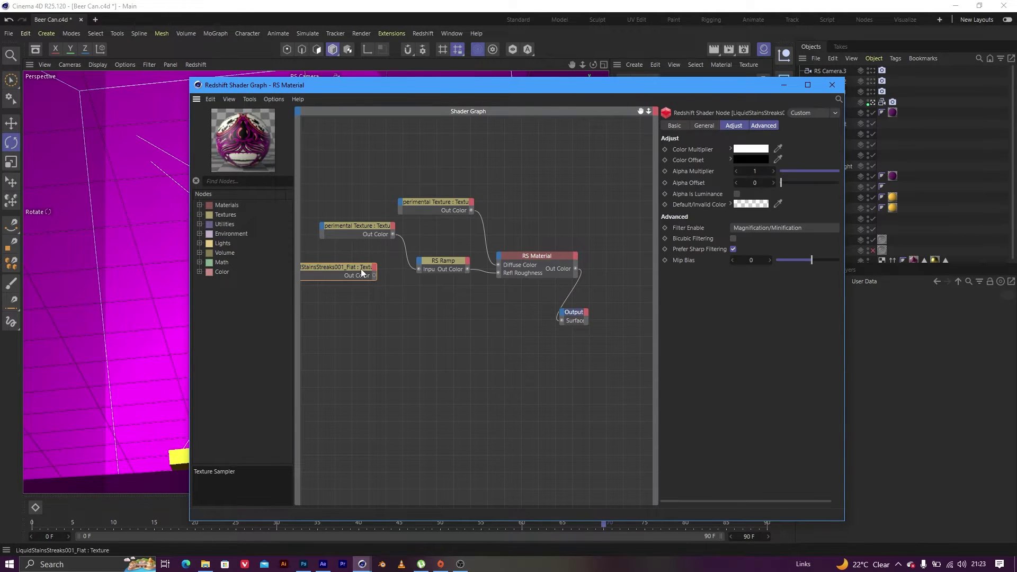
pyautogui.press('Delete')
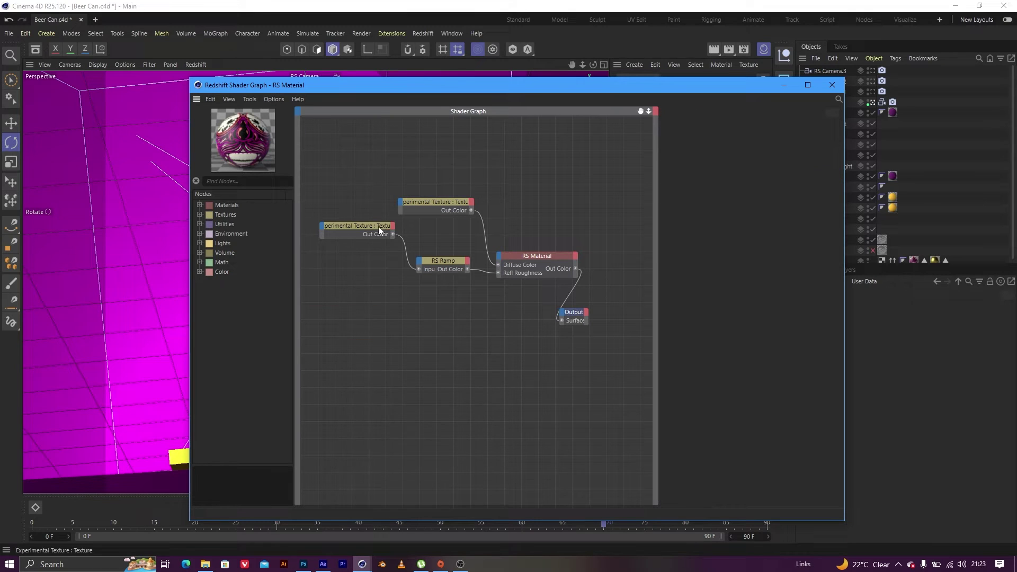
# Rearrange the Experimental Texture and RS Ramp nodes, leaving the upper Experimental Texture node selected.
pyautogui.moveTo(374, 229); pyautogui.dragTo(373, 319)
pyautogui.moveTo(442, 267); pyautogui.dragTo(456, 325)
pyautogui.moveTo(372, 317)
pyautogui.mouseDown()
pyautogui.moveTo(337, 302)
pyautogui.moveTo(380, 302)
pyautogui.mouseUp()
pyautogui.moveTo(469, 319); pyautogui.dragTo(459, 321)
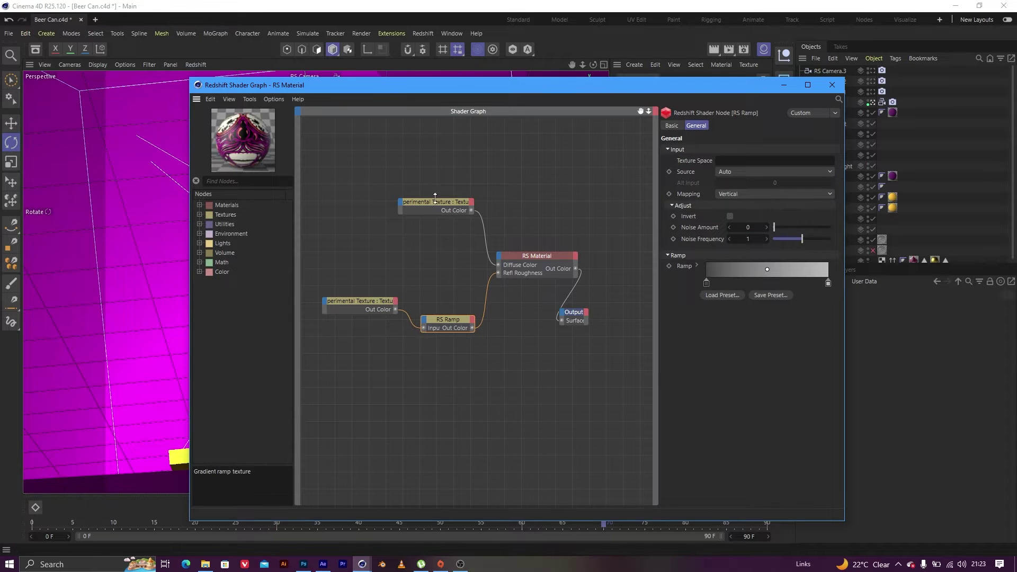
pyautogui.moveTo(444, 202); pyautogui.dragTo(399, 199)
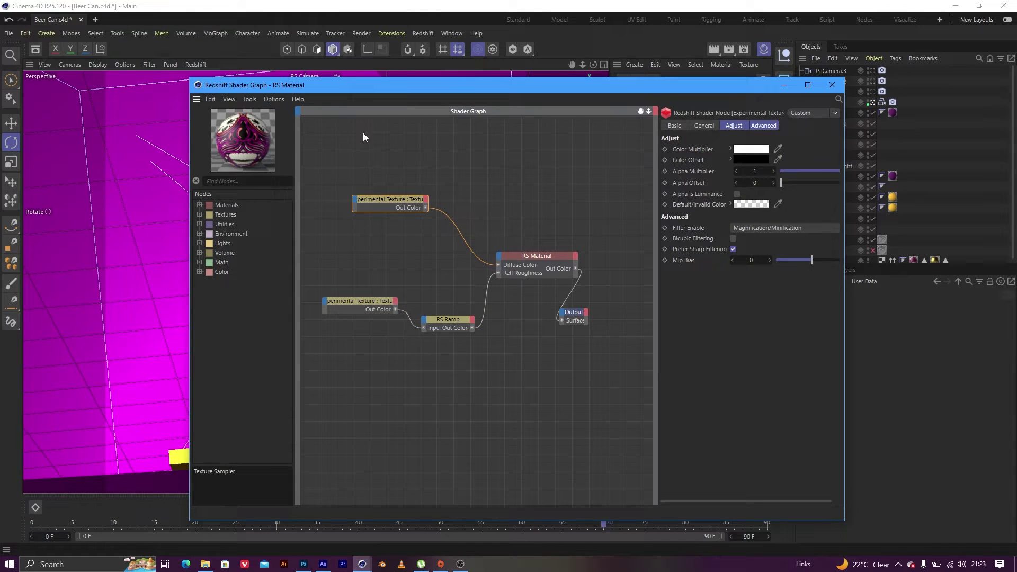
pyautogui.click(396, 176)
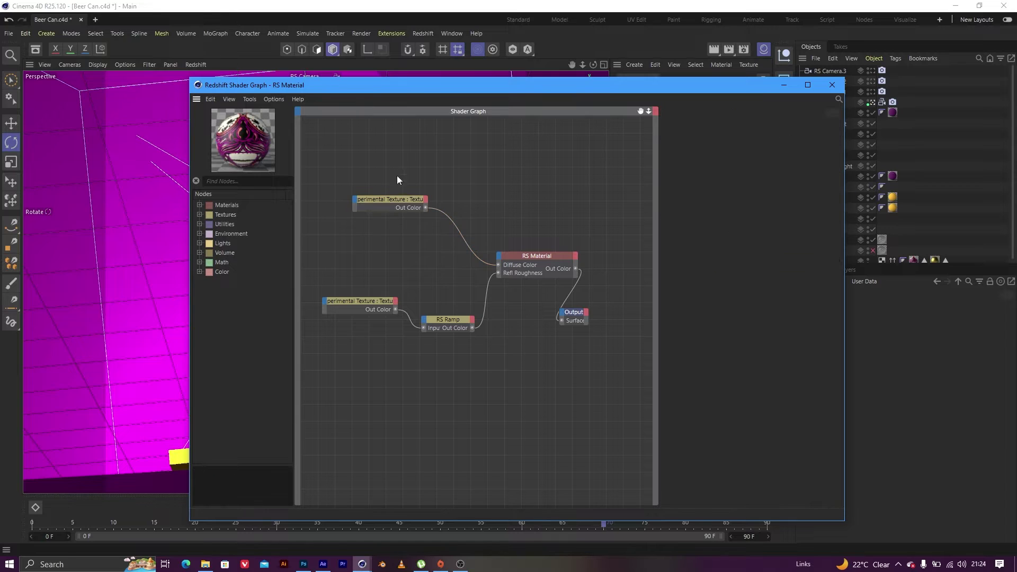
pyautogui.click(400, 197)
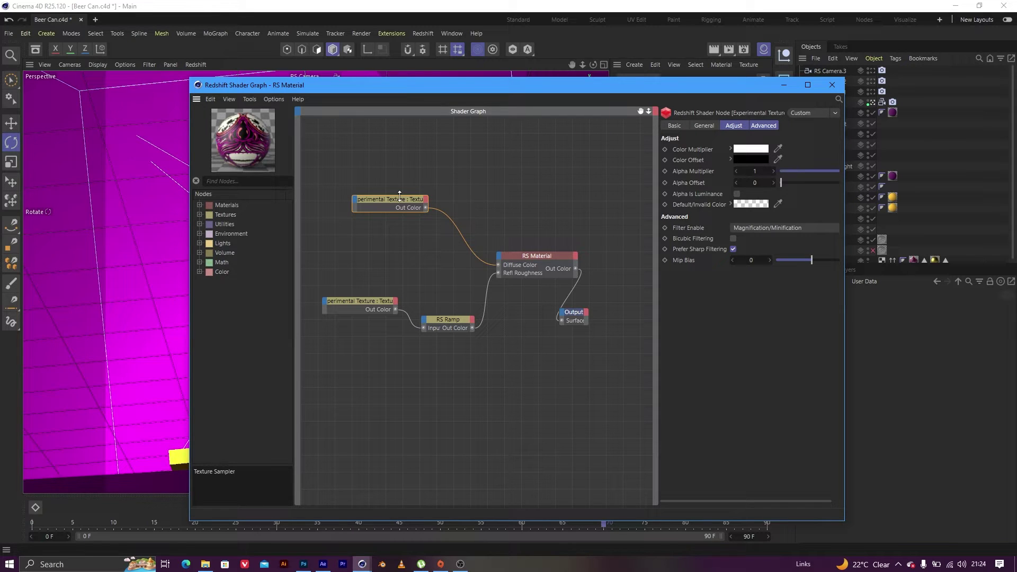
# Set the upper Experimental Texture node's Filename to Animation, with Simple mode and Range timing.
pyautogui.click(399, 176)
pyautogui.click(399, 197)
pyautogui.click(704, 126)
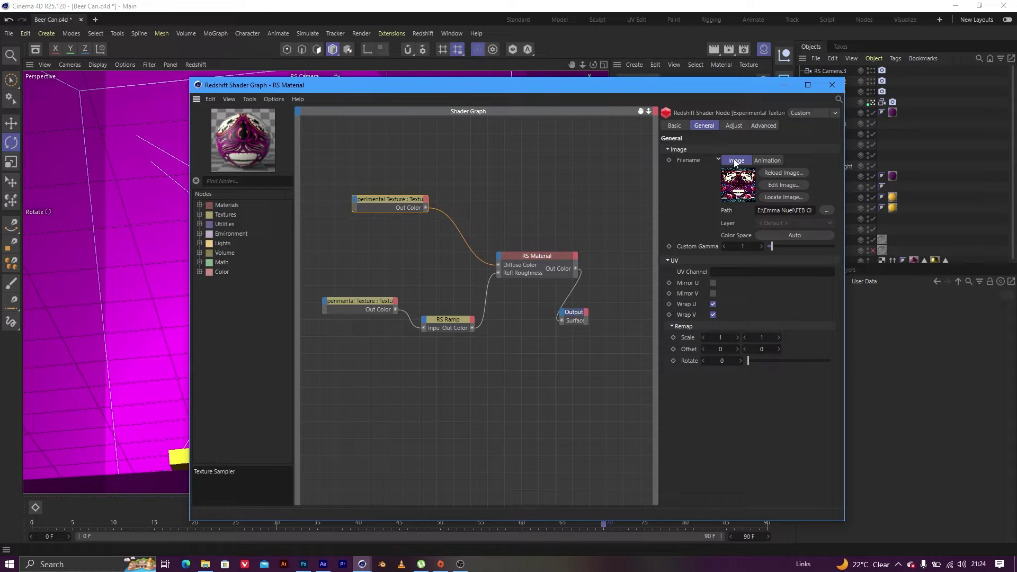
pyautogui.click(766, 160)
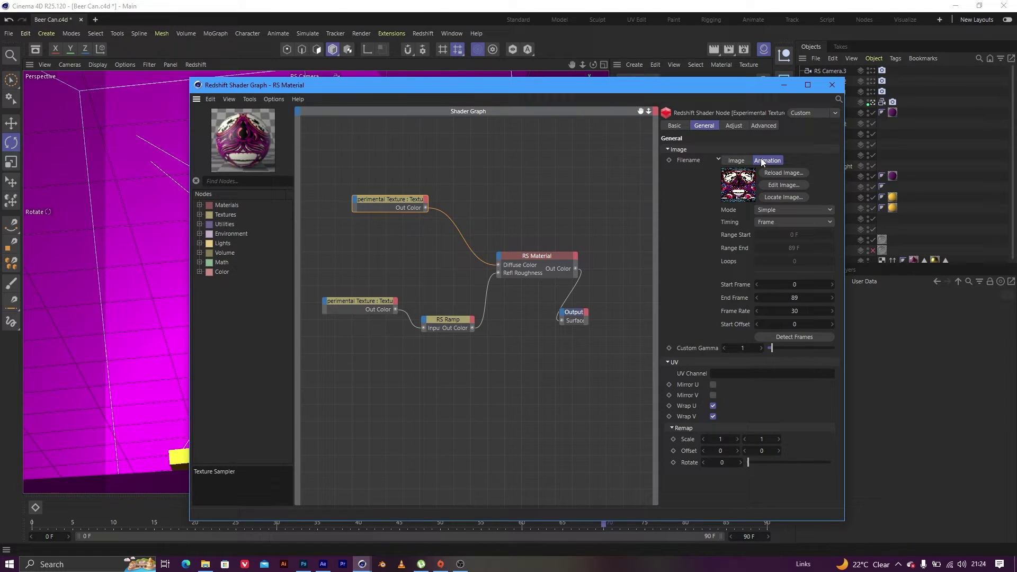
pyautogui.click(798, 209)
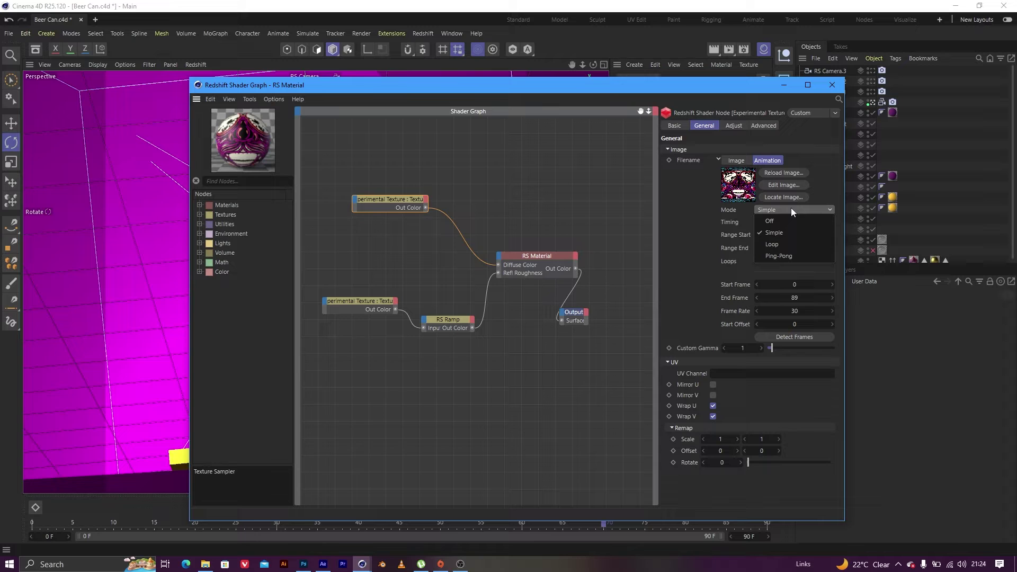
pyautogui.click(788, 234)
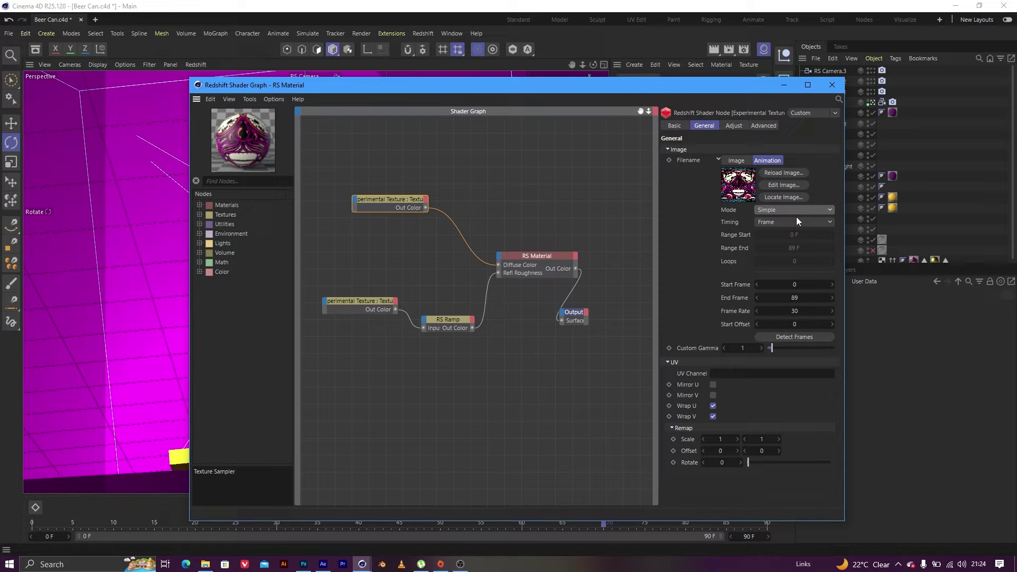
pyautogui.click(798, 223)
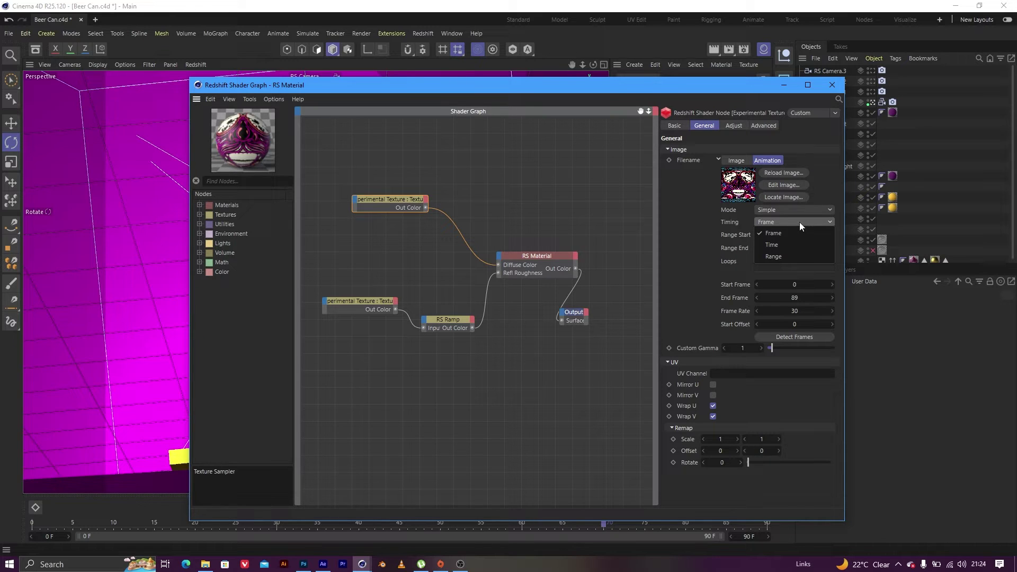
pyautogui.click(794, 254)
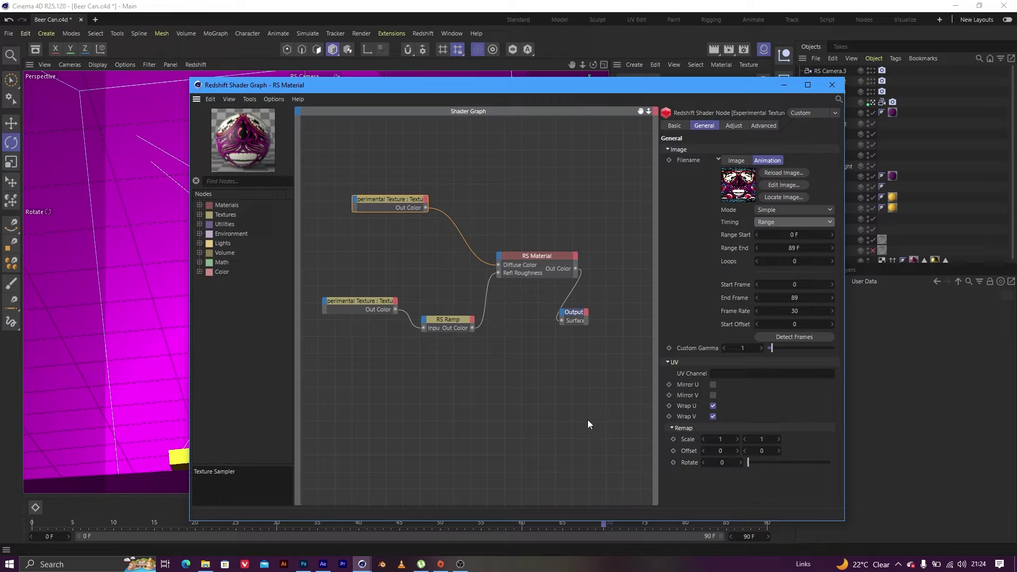
# Open the Experimental Texture sequence folder in File Explorer and confirm frames 00000 through 00089.
pyautogui.click(206, 564)
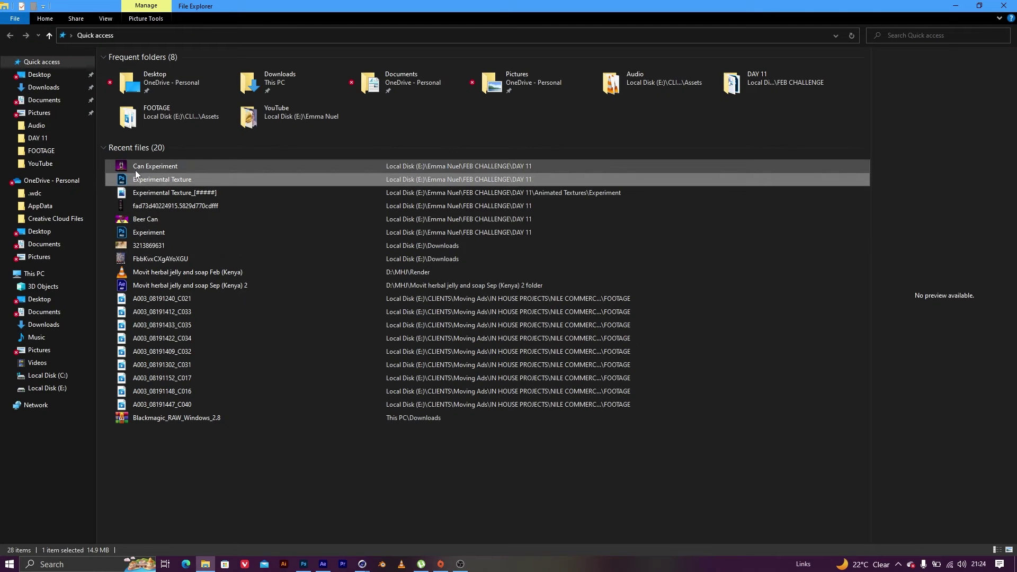
pyautogui.click(159, 194)
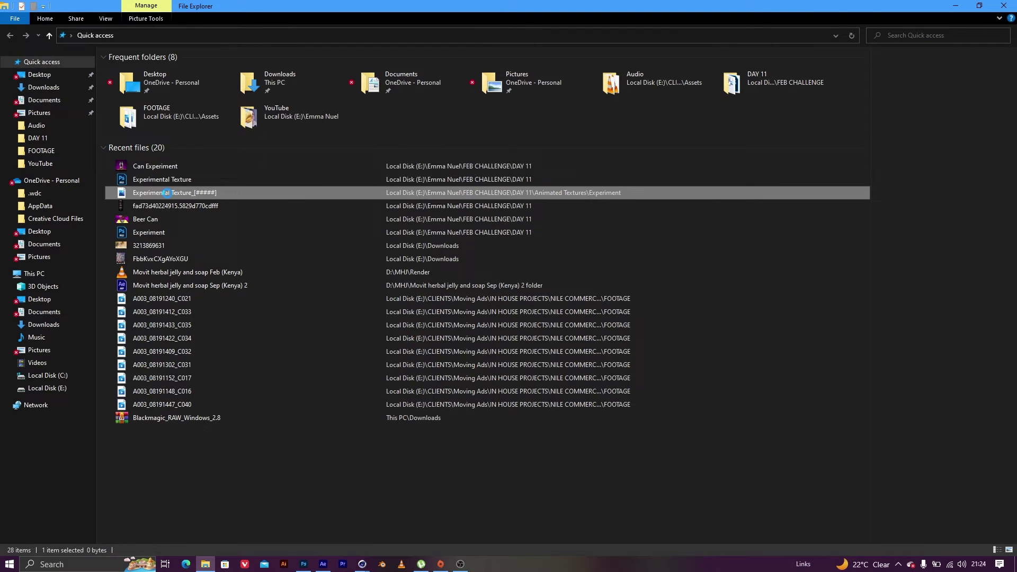
pyautogui.rightClick(168, 194)
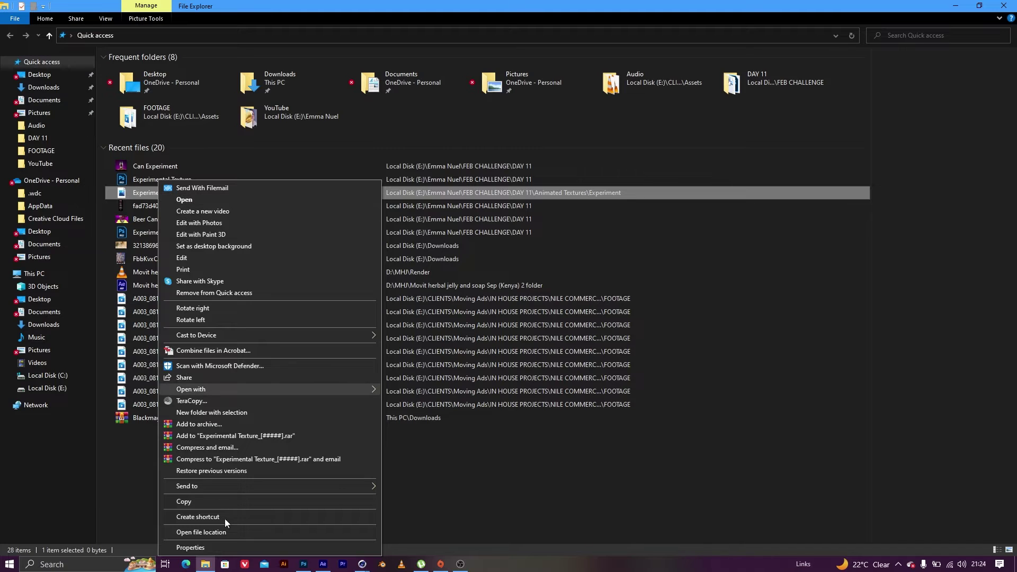
pyautogui.click(221, 534)
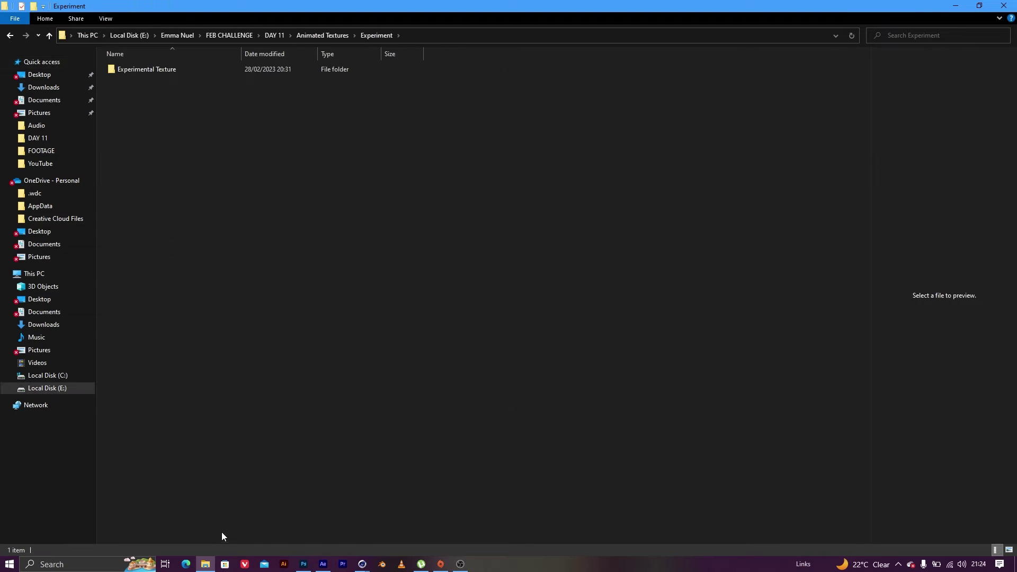
pyautogui.doubleClick(139, 72)
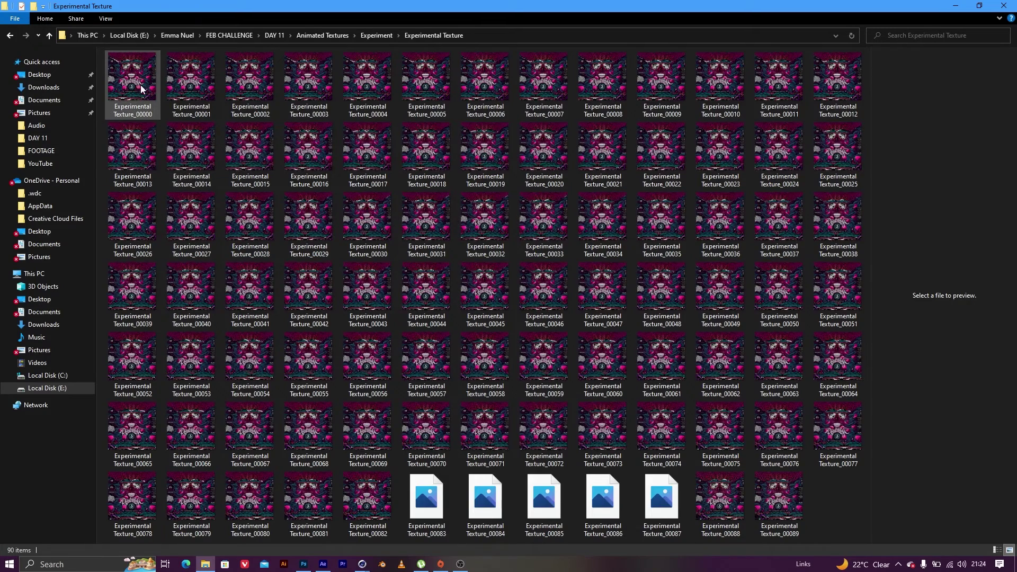
pyautogui.click(138, 68)
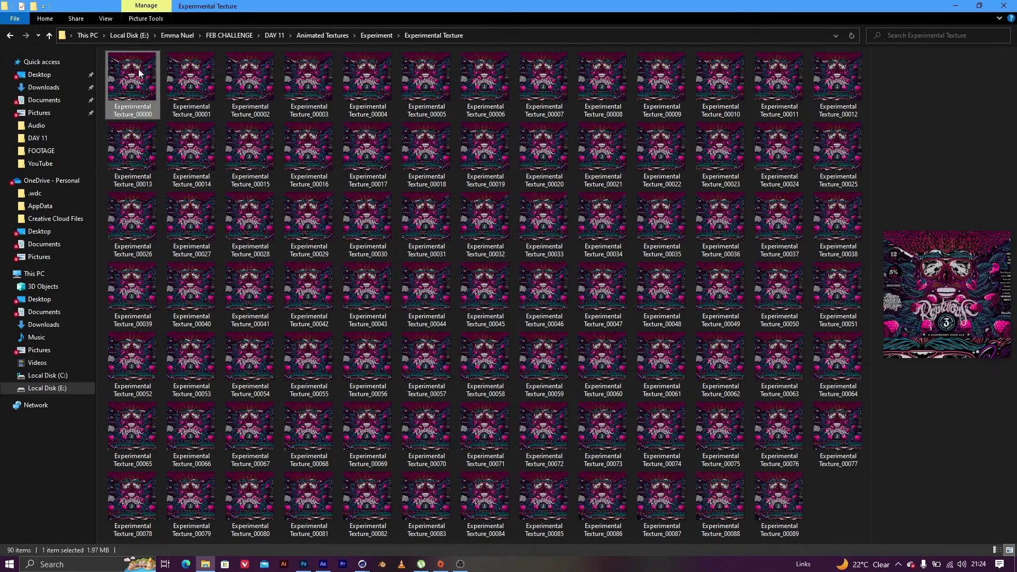
pyautogui.click(773, 505)
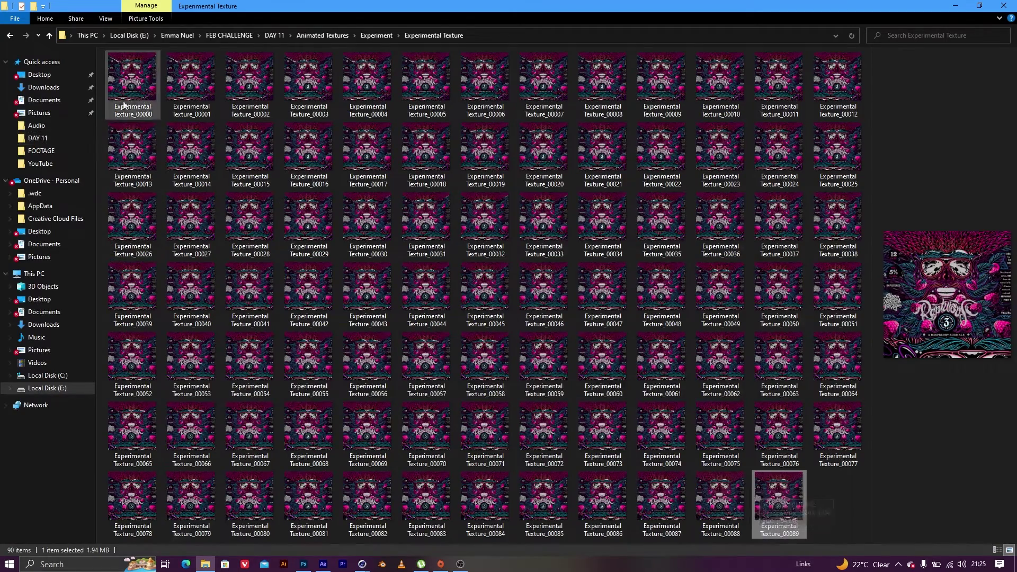
pyautogui.click(143, 79)
pyautogui.click(776, 503)
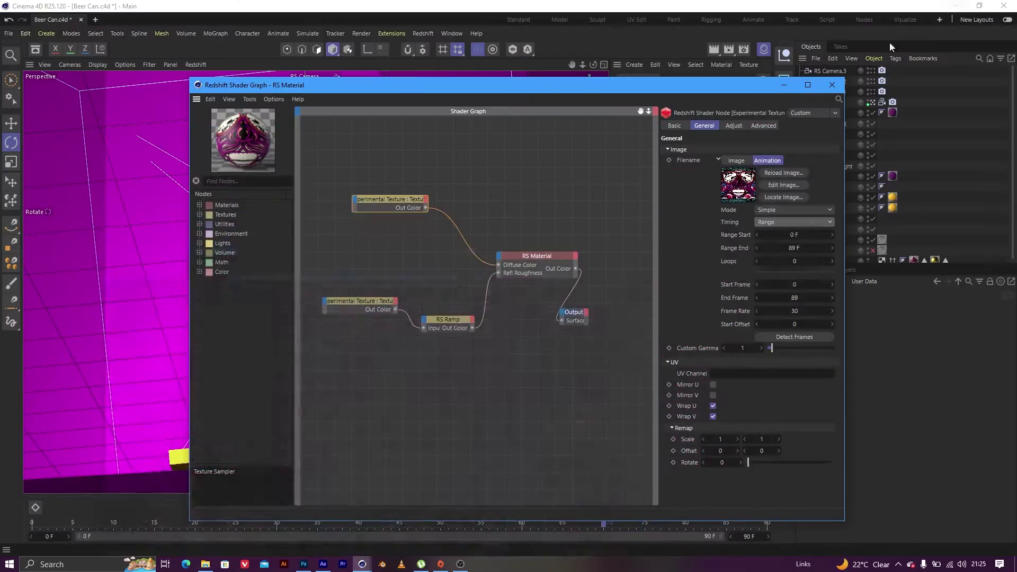
pyautogui.click(954, 6)
# Set the animation Range end to 89 F.
pyautogui.doubleClick(791, 235)
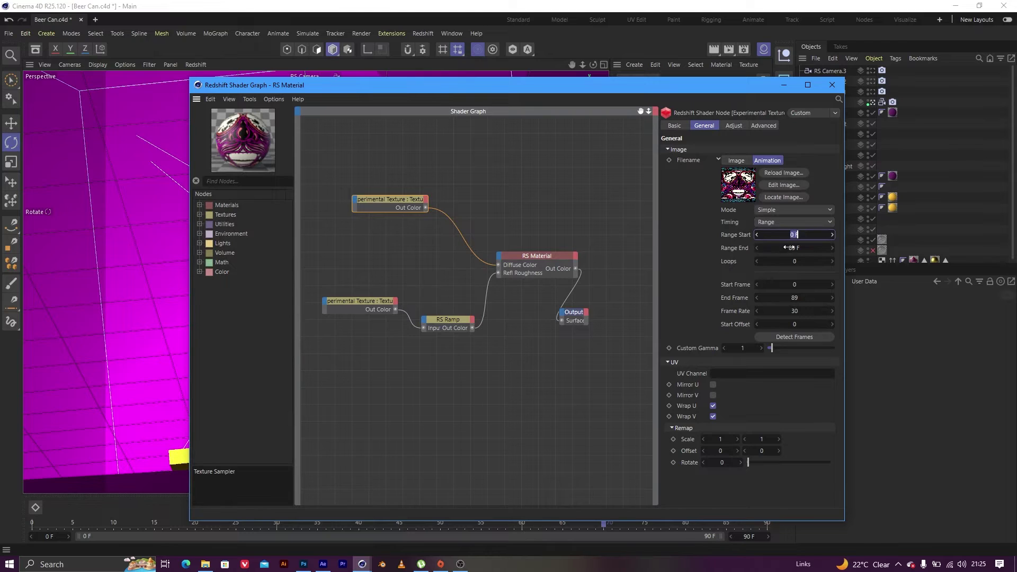
pyautogui.doubleClick(789, 247)
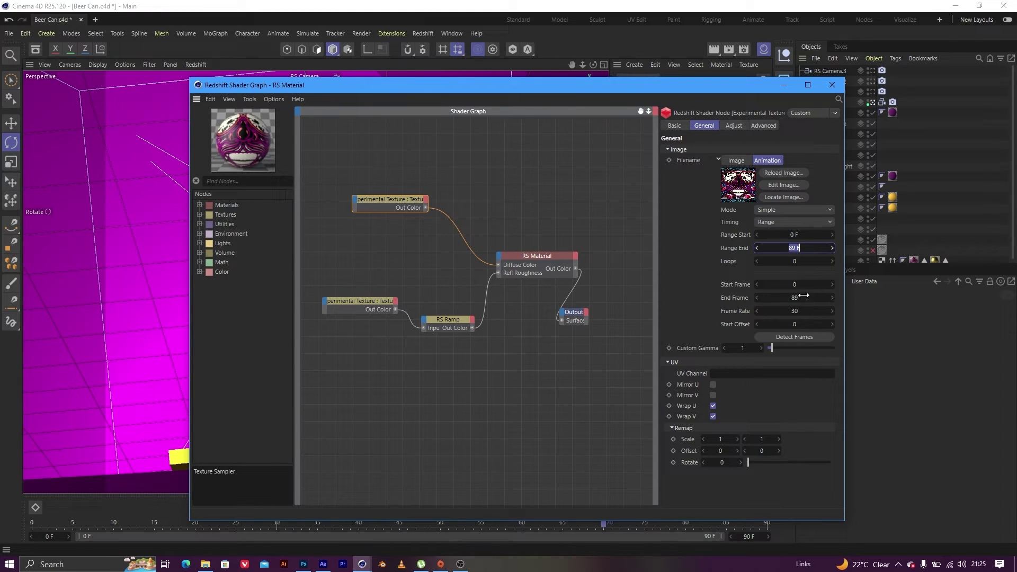
pyautogui.write('89')
# Load Experimental Texture_00000 from Experiment > Experimental Texture as the node's image, without copying to project.
pyautogui.click(736, 161)
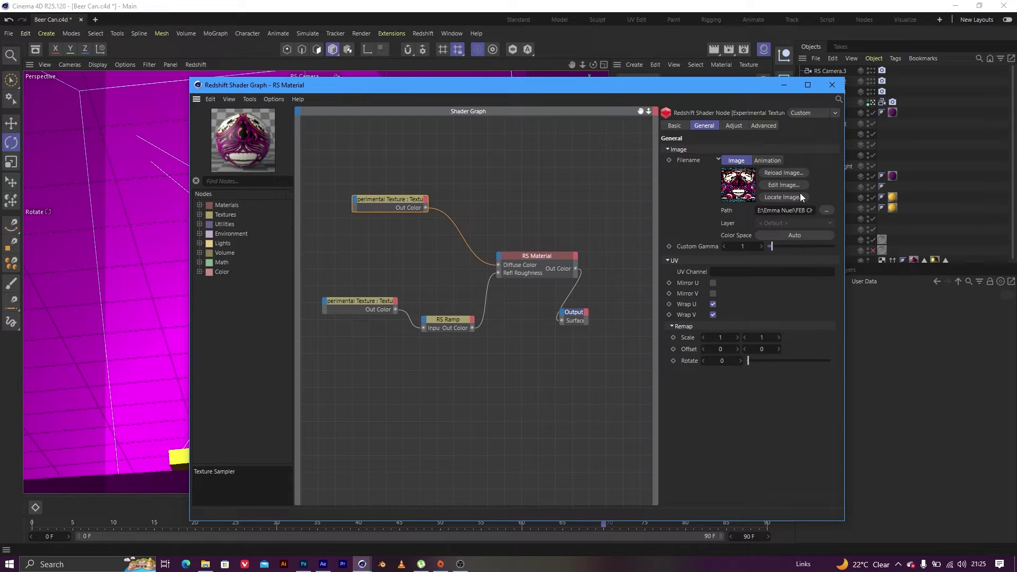
pyautogui.click(828, 208)
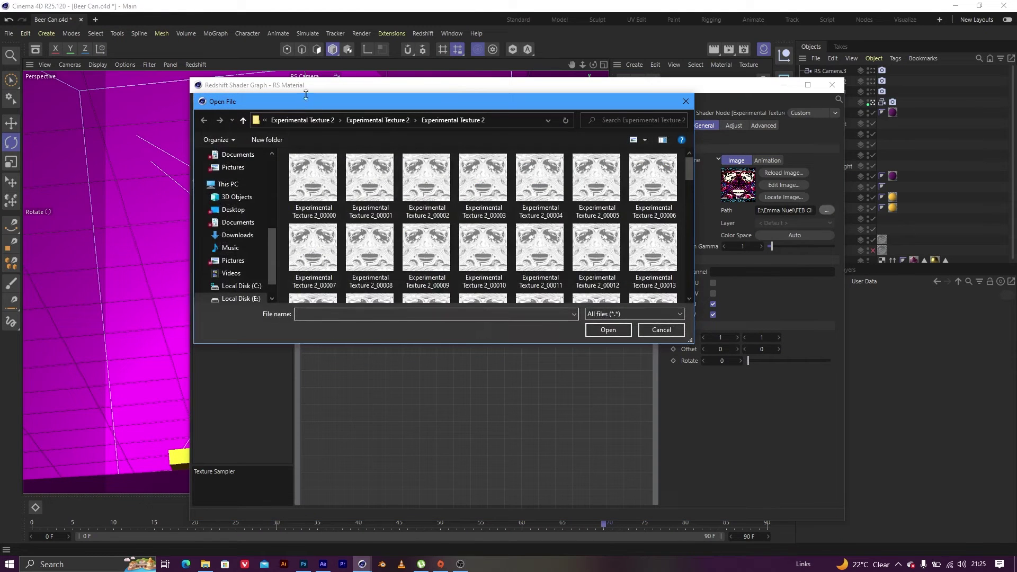
pyautogui.click(315, 122)
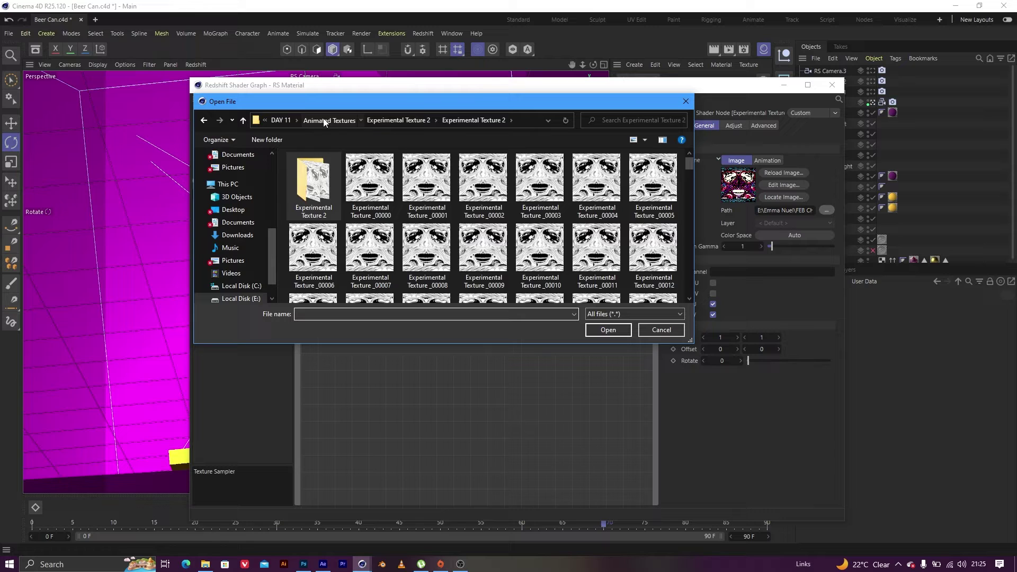
pyautogui.click(324, 122)
pyautogui.doubleClick(300, 194)
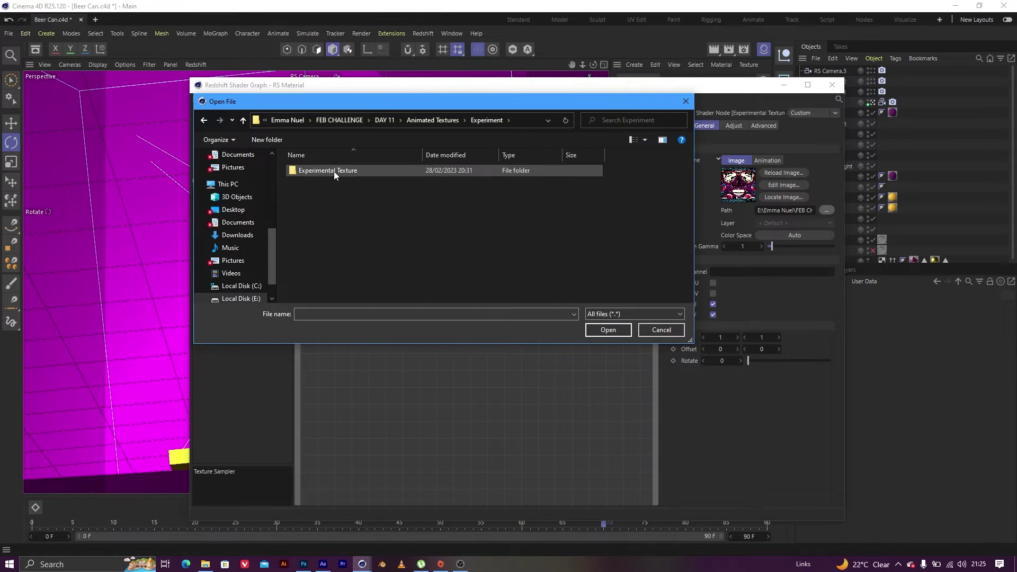
pyautogui.doubleClick(333, 171)
pyautogui.click(310, 179)
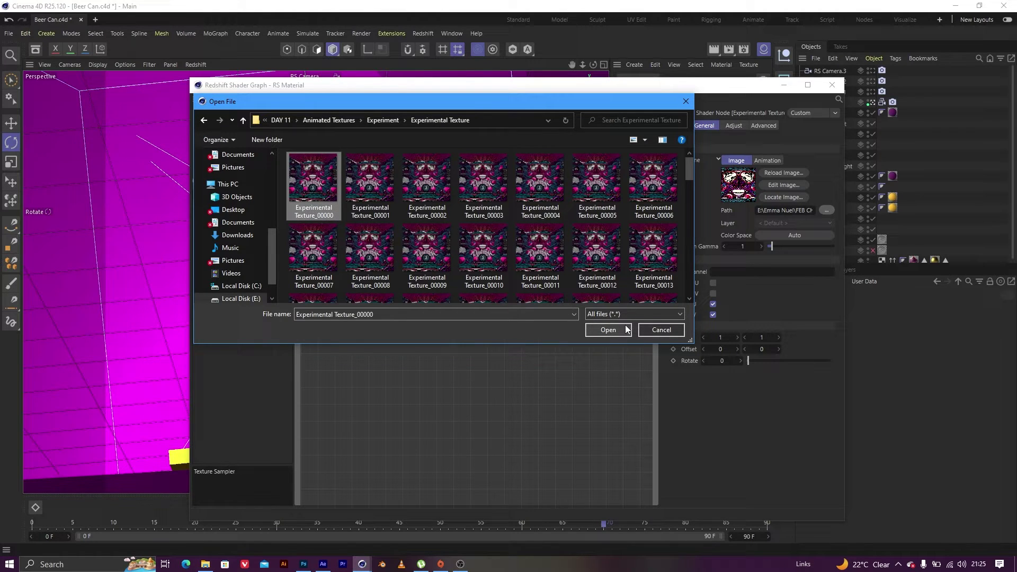
pyautogui.click(608, 330)
pyautogui.click(553, 330)
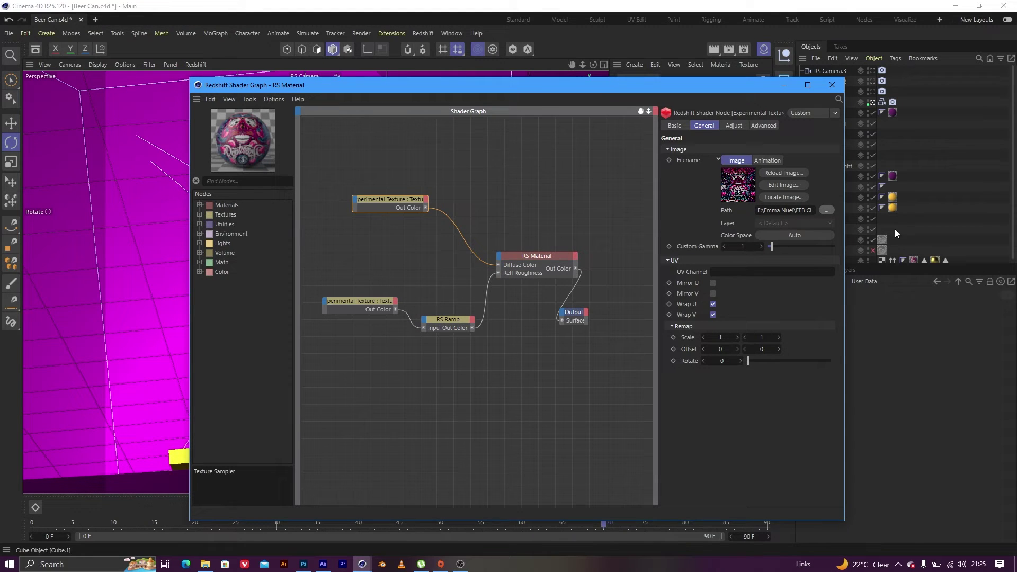
# Run Detect Frames on the texture's Animation settings and close the Redshift Shader Graph.
pyautogui.click(763, 161)
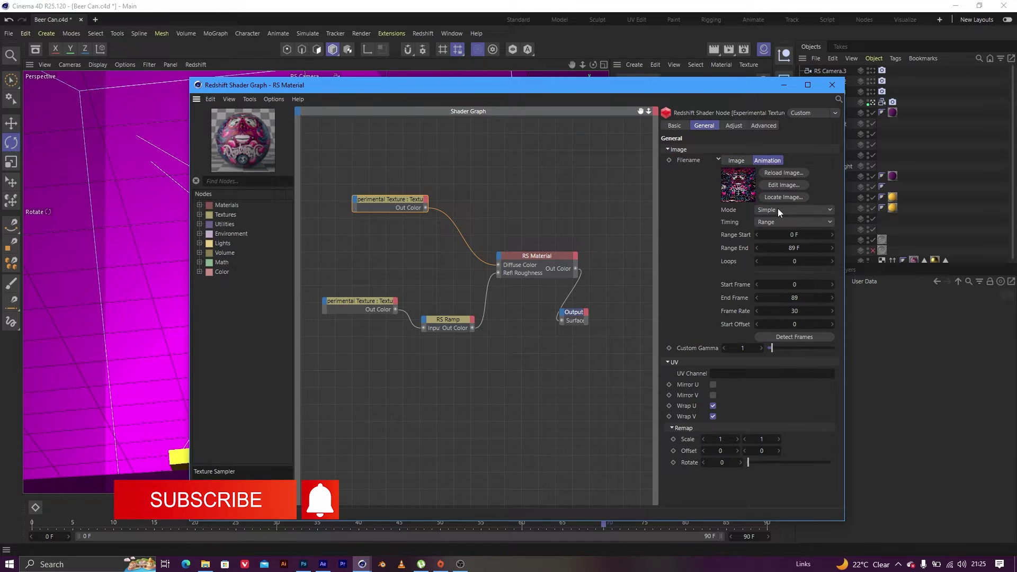
pyautogui.click(809, 337)
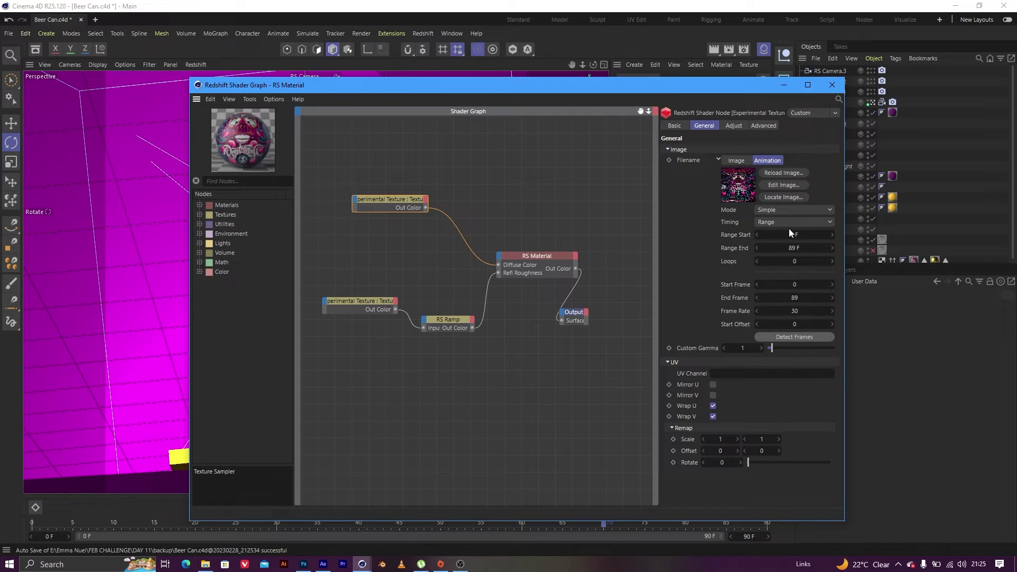
pyautogui.click(784, 85)
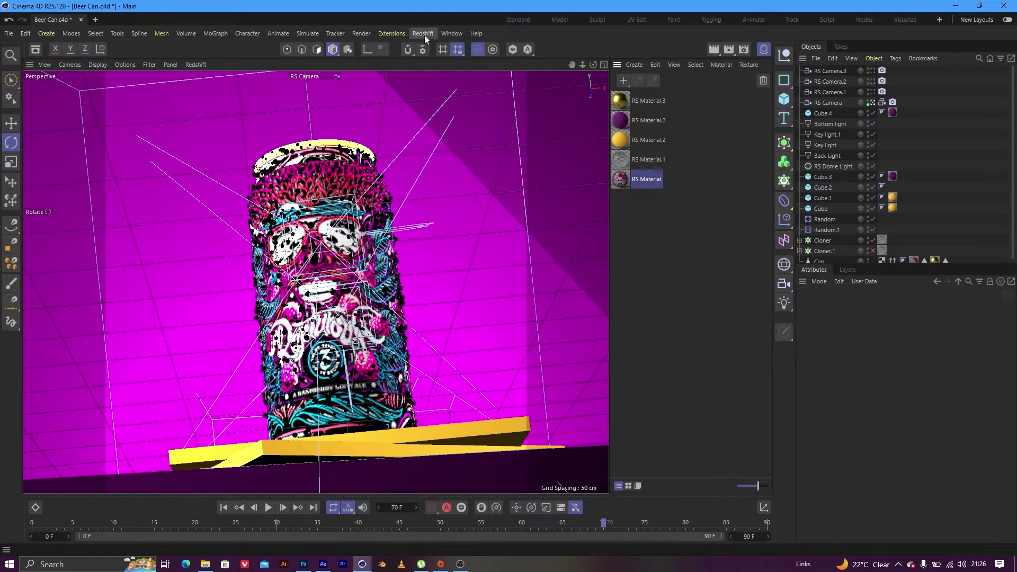
# Open and start the Redshift RenderView over the viewport, then scrub the timeline back to about frame 64.
pyautogui.click(424, 33)
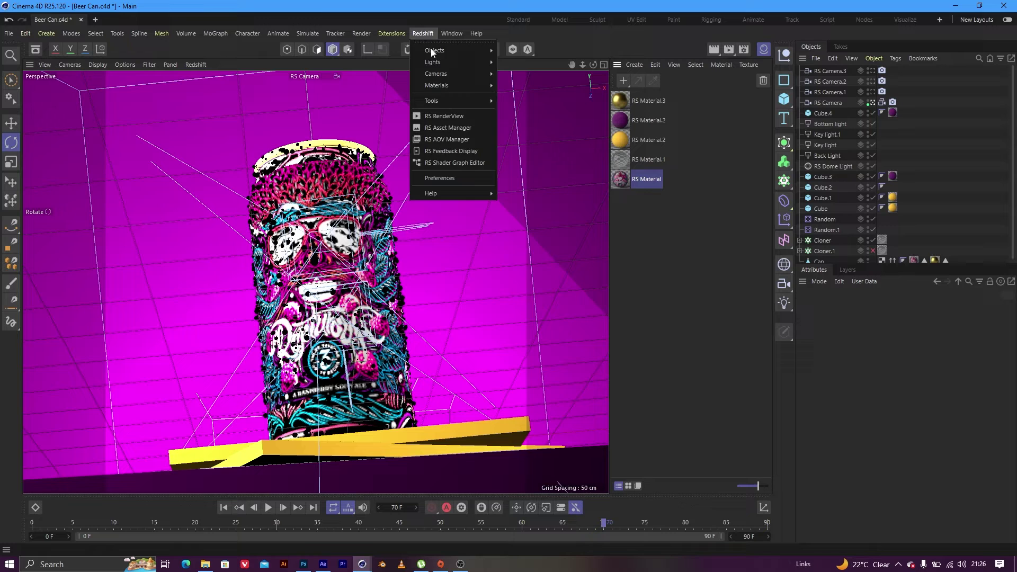
pyautogui.click(446, 116)
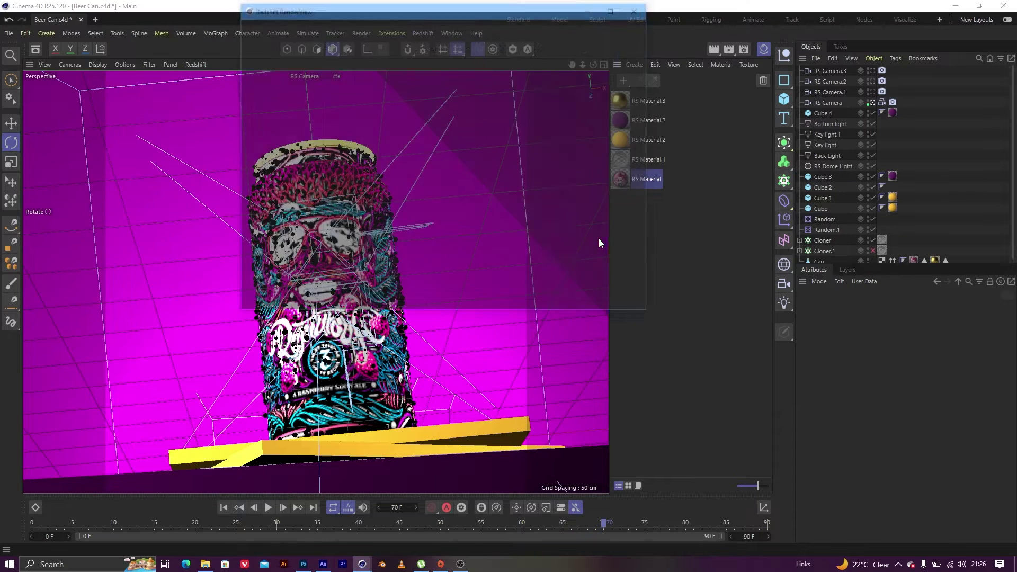
pyautogui.moveTo(456, 9); pyautogui.dragTo(611, 89)
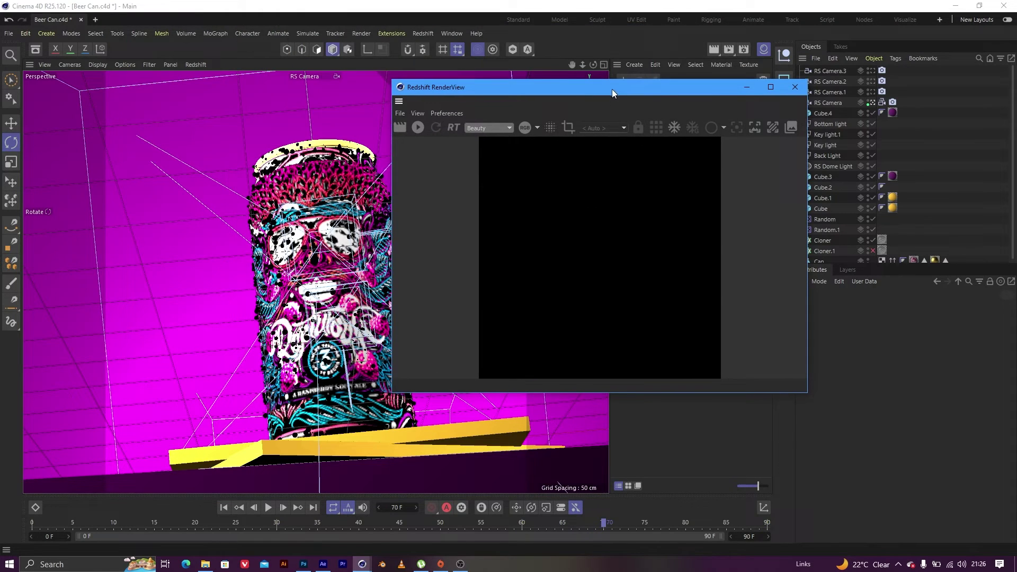
pyautogui.click(418, 128)
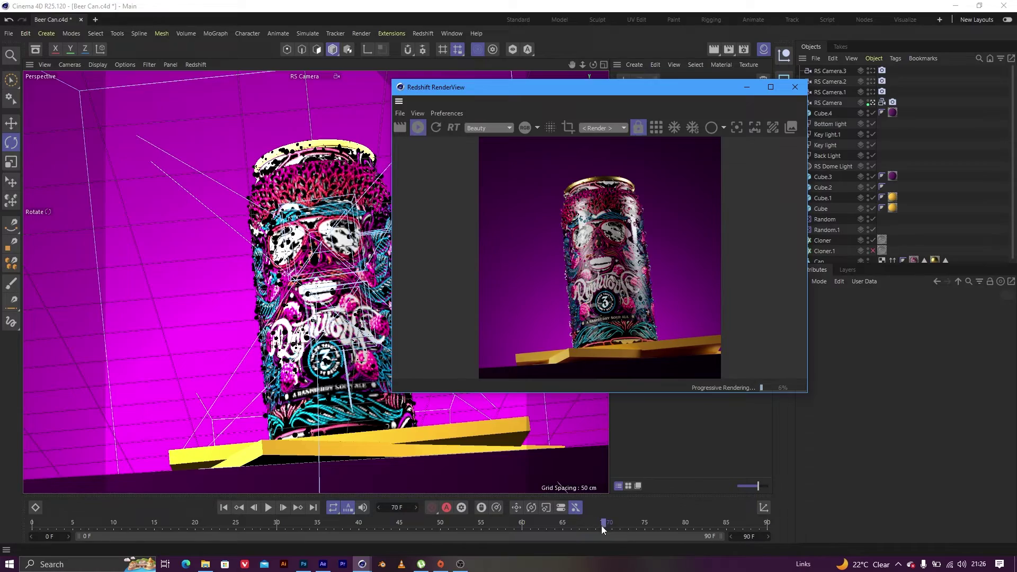
pyautogui.moveTo(602, 525); pyautogui.dragTo(550, 504)
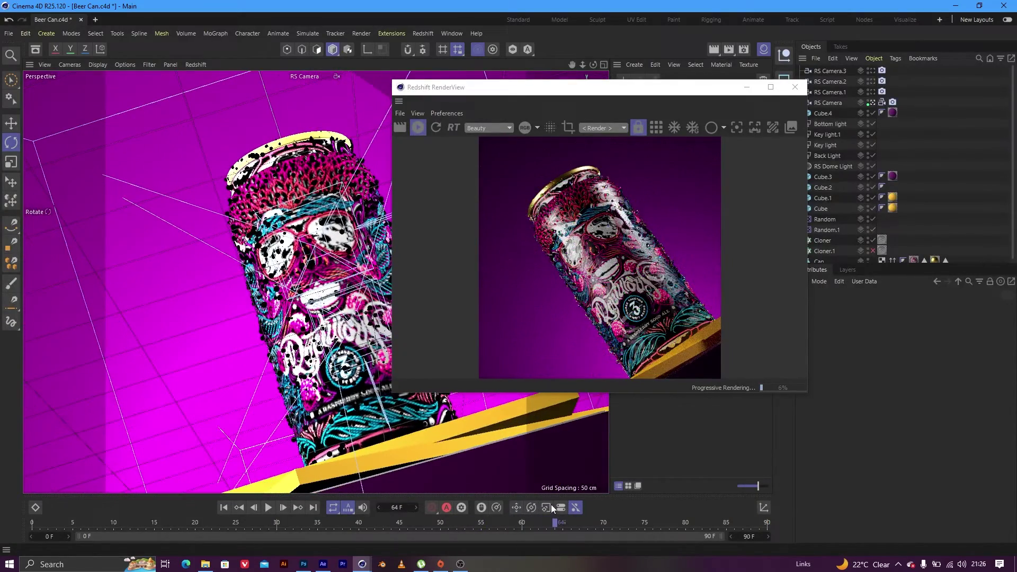
# Disable Cloner, Cloner.1 and all five scene lights so the can renders unlit.
pyautogui.moveTo(594, 93); pyautogui.dragTo(409, 126)
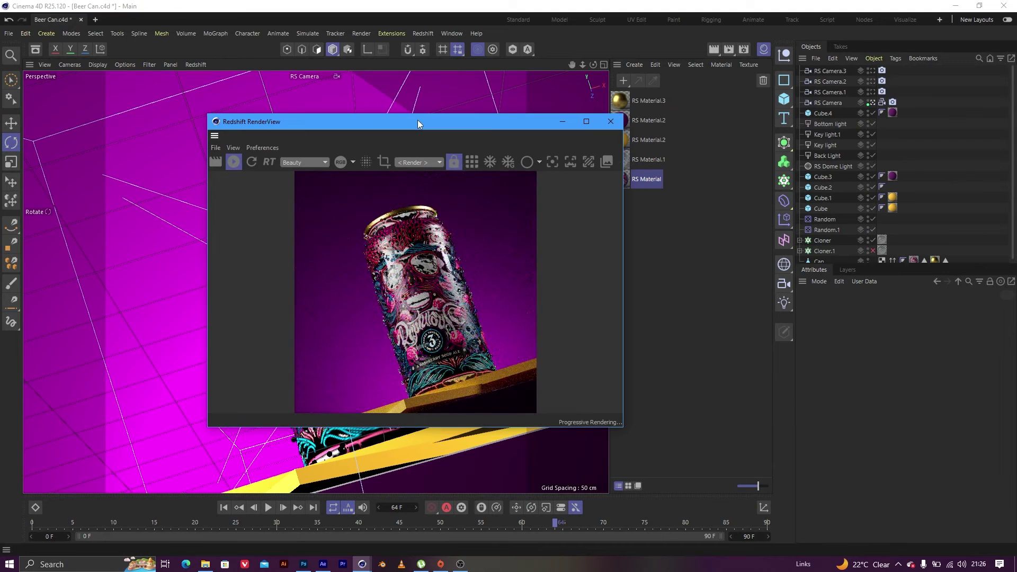
pyautogui.click(873, 240)
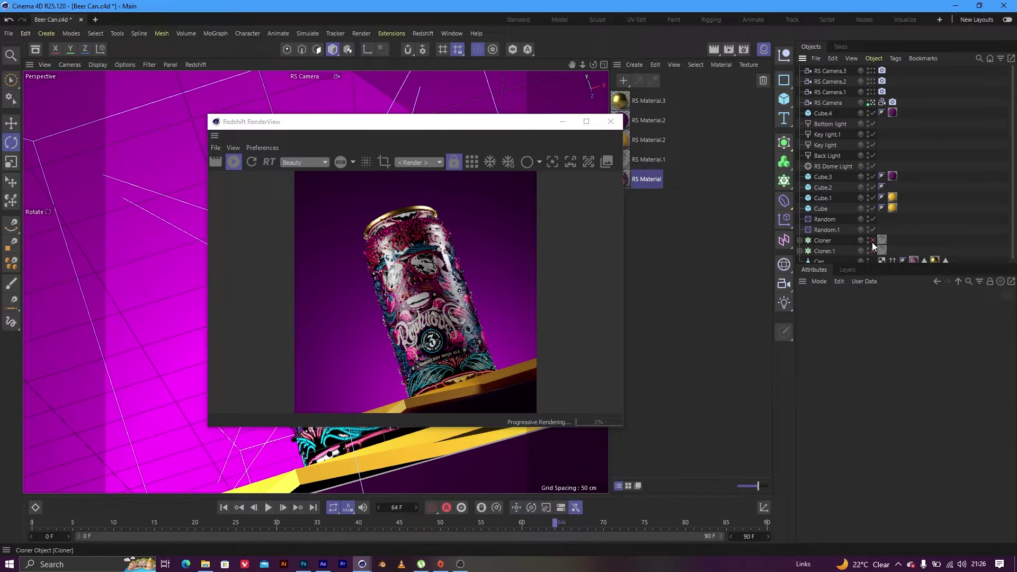
pyautogui.click(872, 251)
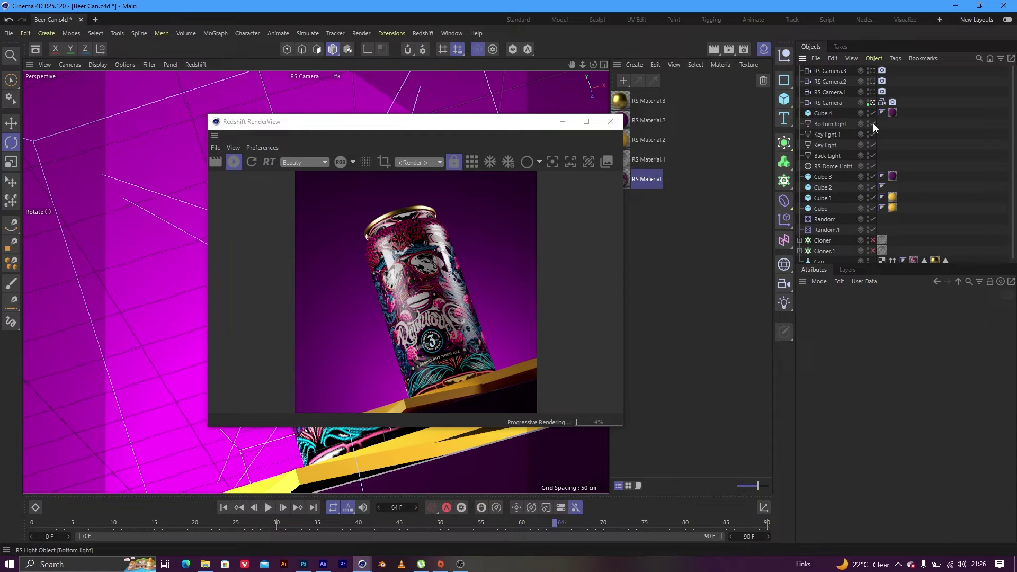
pyautogui.moveTo(873, 123); pyautogui.dragTo(874, 166)
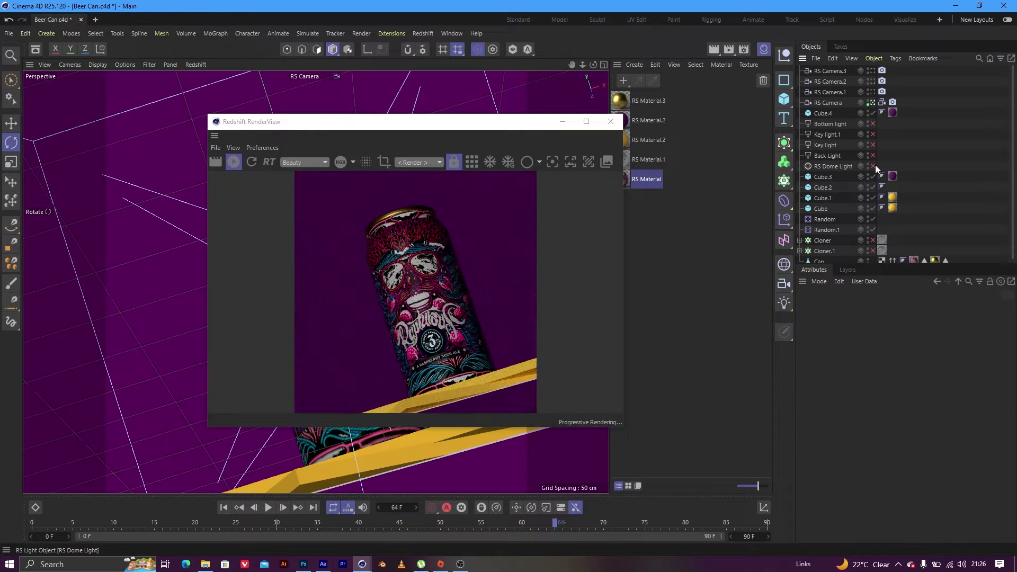
# Play the animation from frame 0, stop it, scrub forward, and view through the Default Camera.
pyautogui.moveTo(484, 127); pyautogui.dragTo(527, 127)
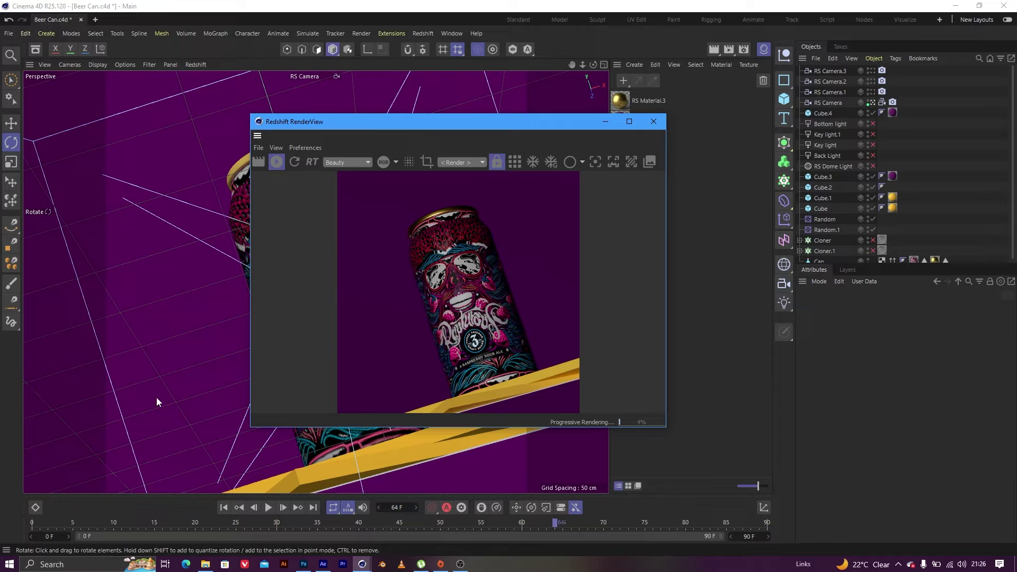
pyautogui.click(223, 508)
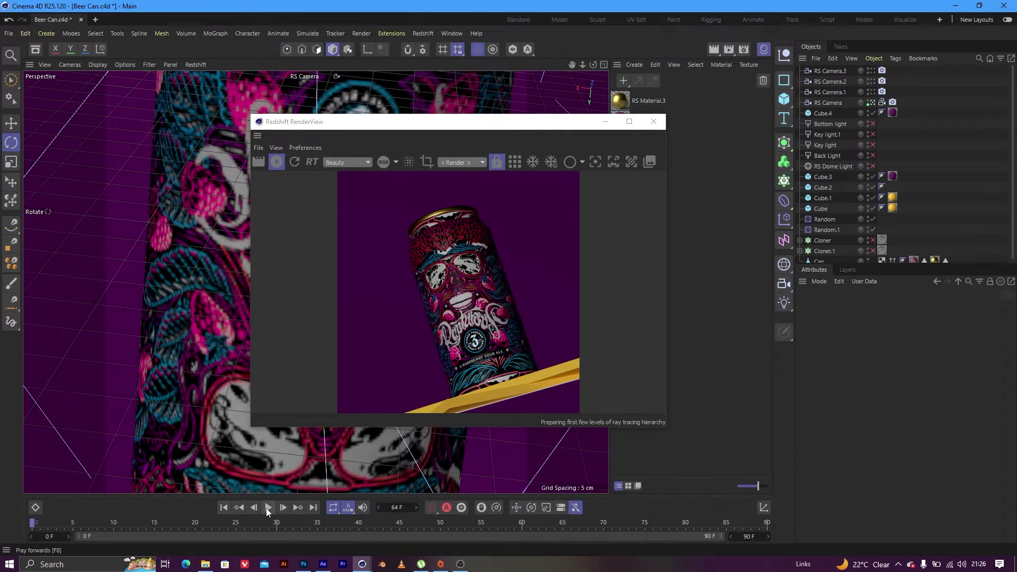
pyautogui.click(267, 507)
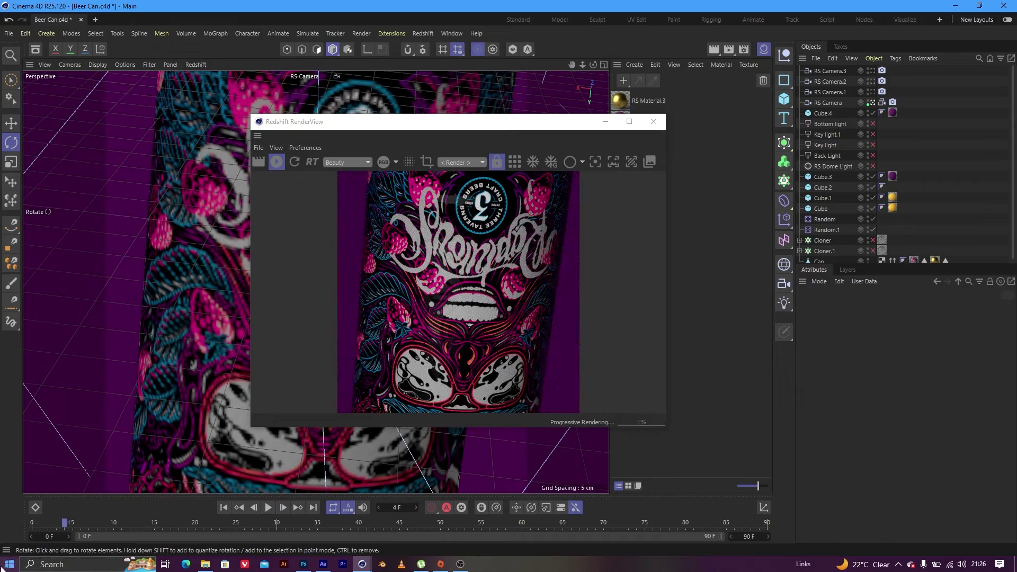
pyautogui.click(162, 524)
pyautogui.moveTo(318, 524); pyautogui.dragTo(571, 523)
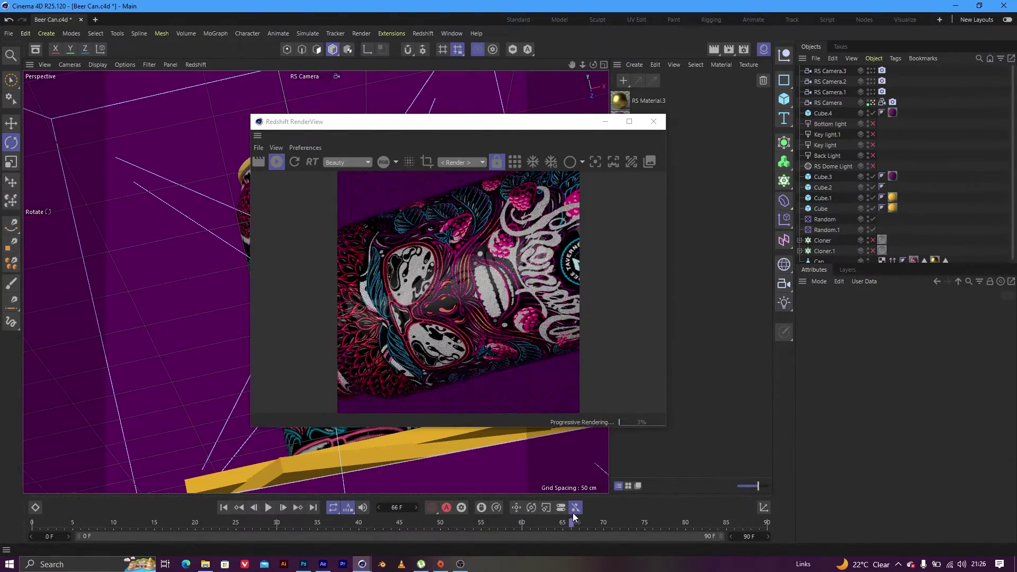
pyautogui.click(882, 102)
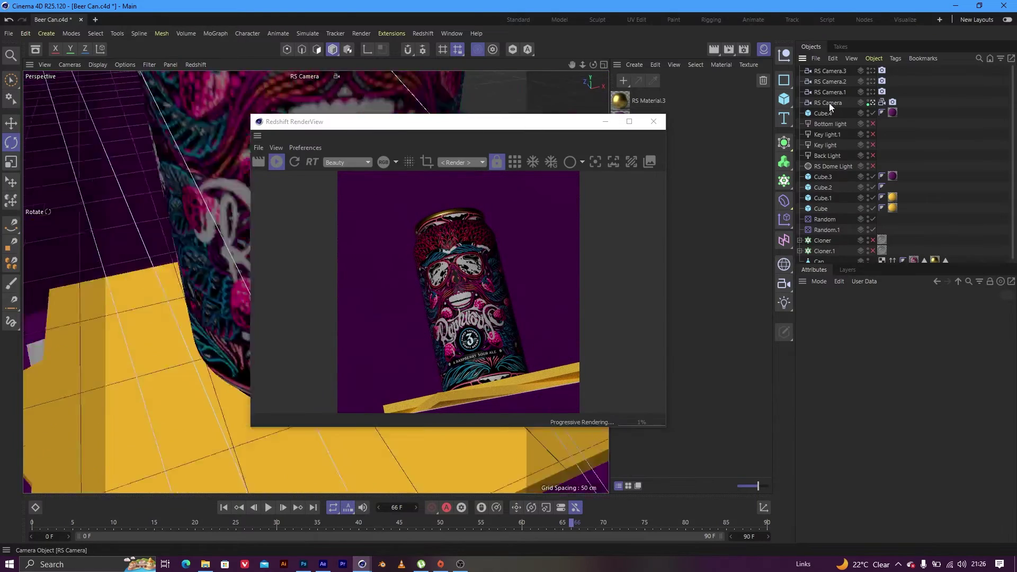
# Orbit and zoom the viewport to a front view of the whole can.
pyautogui.moveTo(561, 137); pyautogui.dragTo(731, 175)
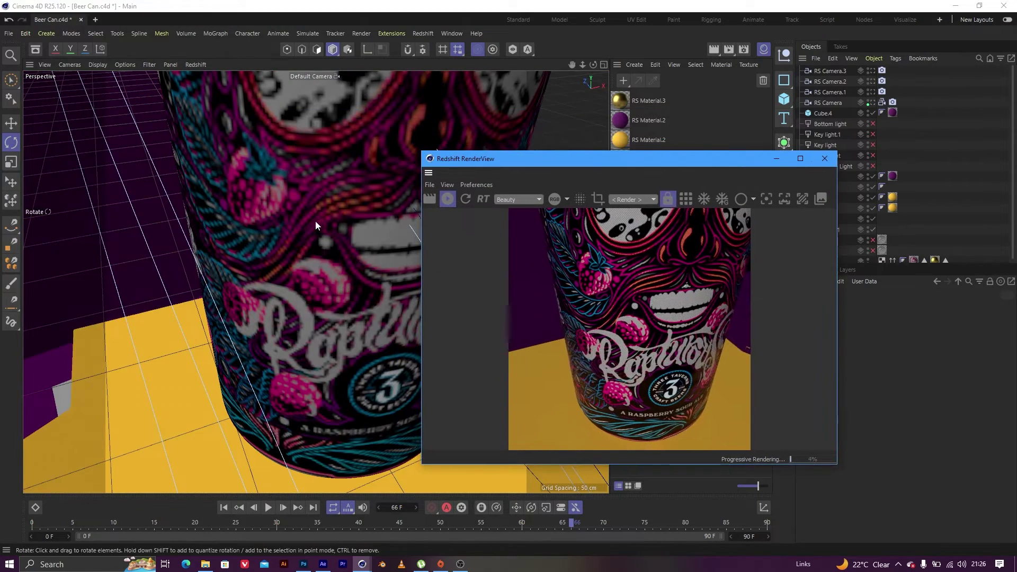
pyautogui.scroll(-5, 304, 233)
pyautogui.keyDown('alt'); pyautogui.moveTo(305, 234); pyautogui.dragTo(362, 232); pyautogui.keyUp('alt')
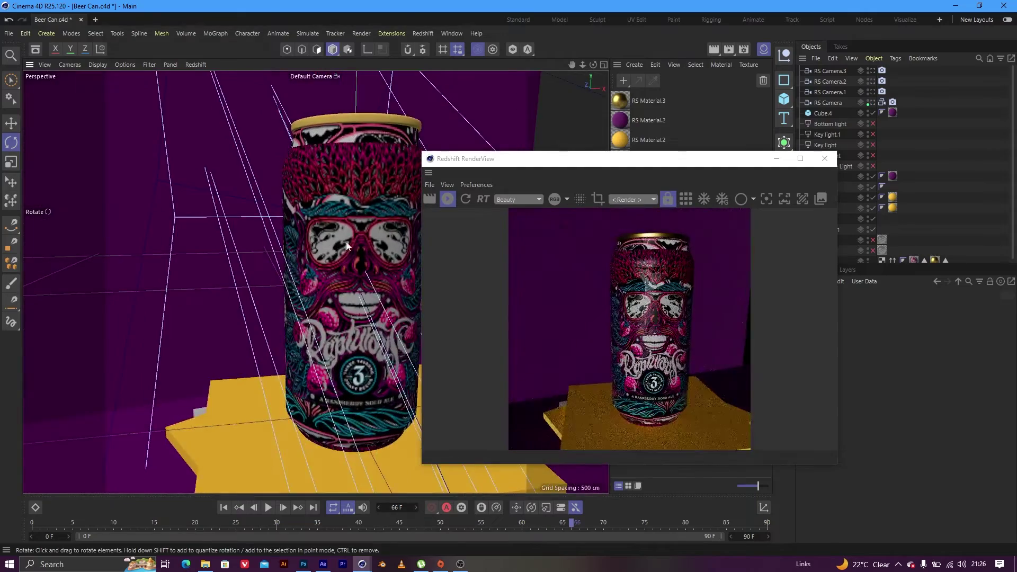
pyautogui.scroll(3, 350, 243)
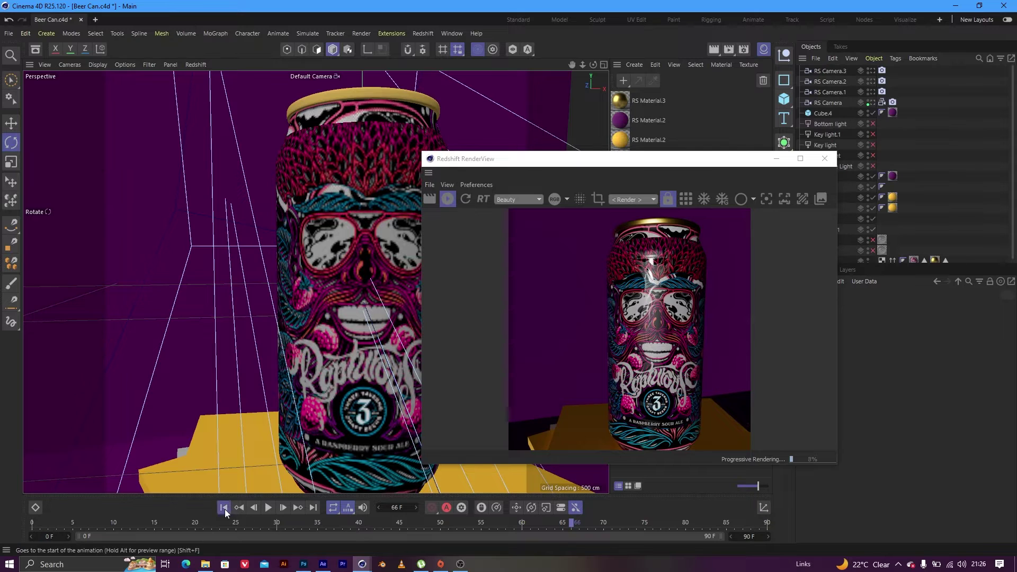
# Play the animation from the start and stop at frame 22 to check the label.
pyautogui.click(223, 508)
pyautogui.click(268, 507)
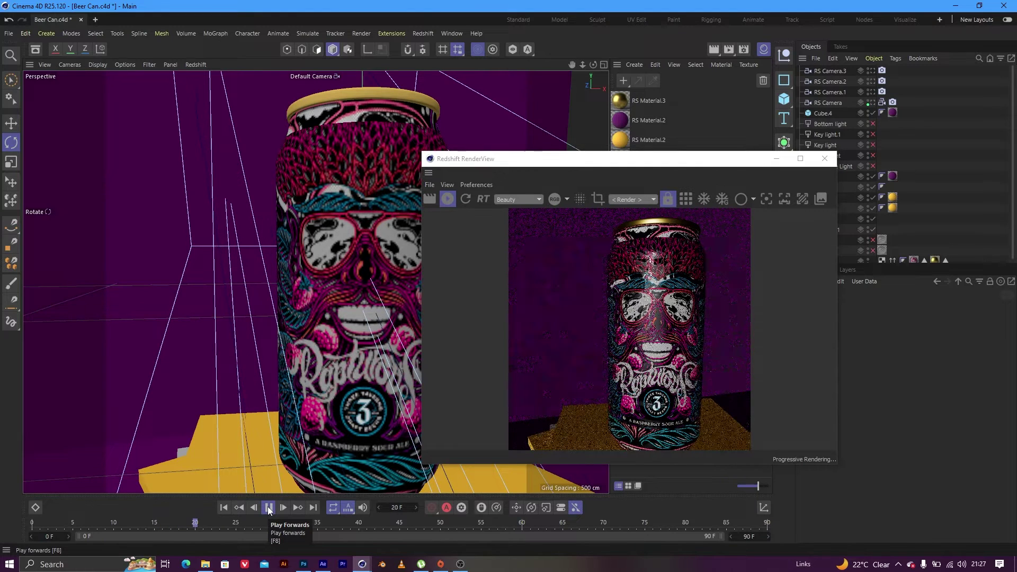
pyautogui.click(268, 508)
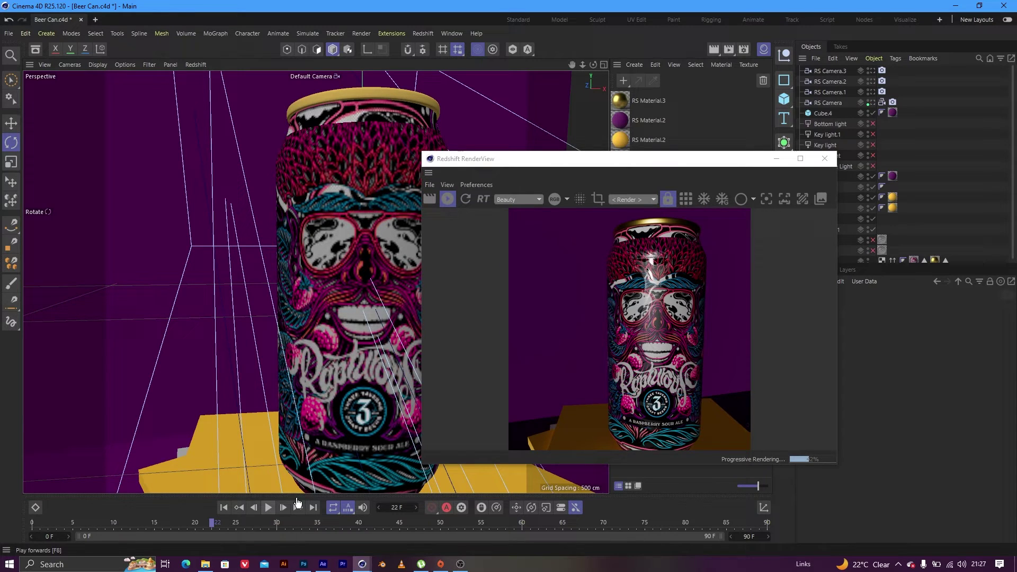
# Re-enable all five lights and look through the RS Camera again.
pyautogui.moveTo(723, 161); pyautogui.dragTo(582, 178)
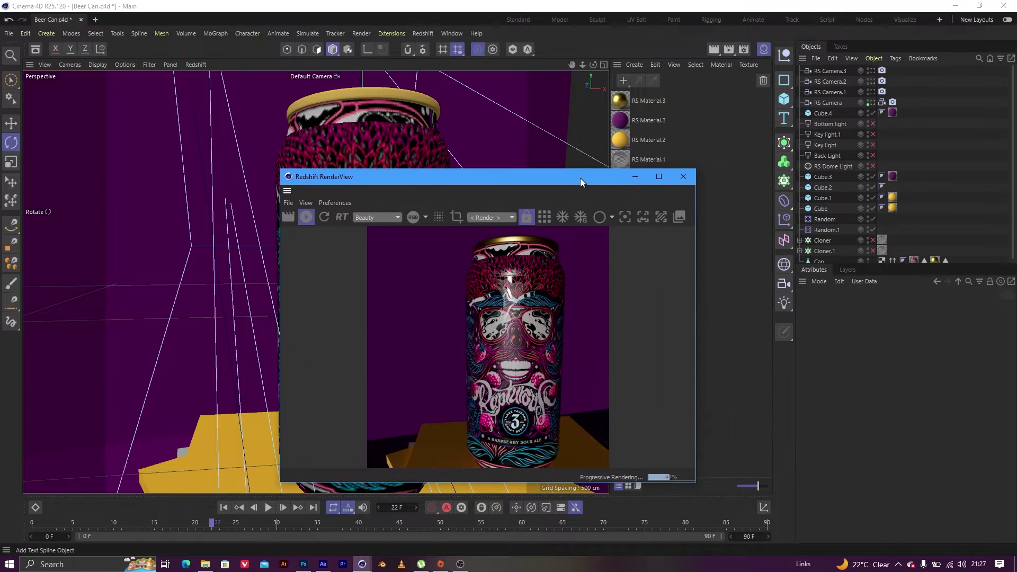
pyautogui.moveTo(873, 124); pyautogui.dragTo(881, 164)
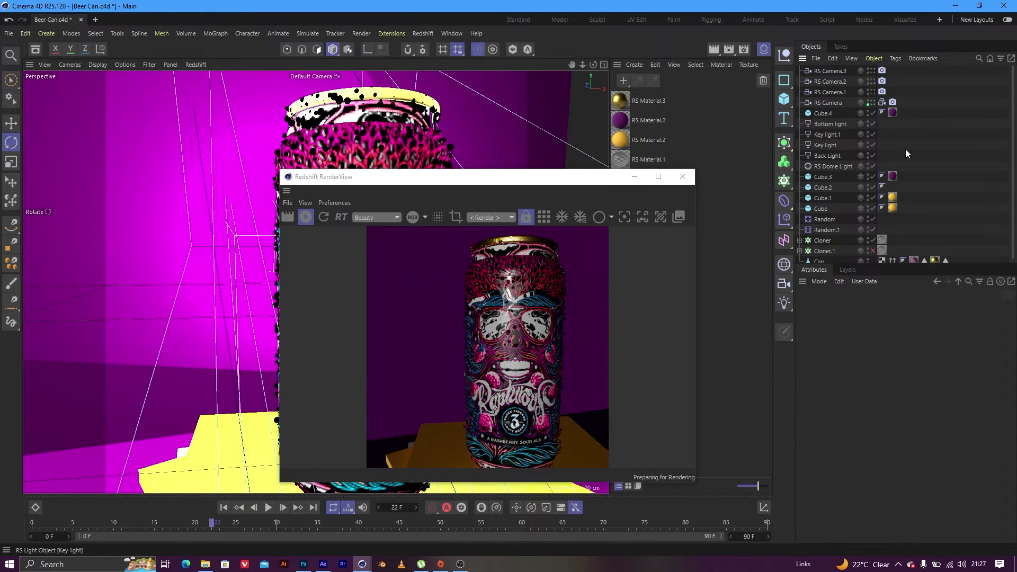
pyautogui.click(872, 103)
# Scrub the timeline to preview the lit, labelled can at different frames.
pyautogui.moveTo(577, 180); pyautogui.dragTo(611, 176)
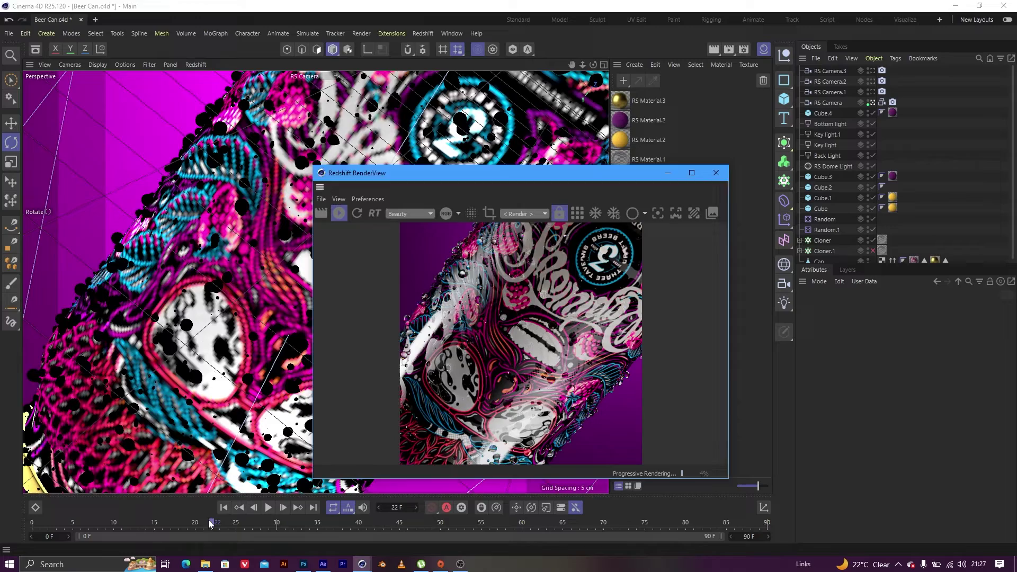
pyautogui.click(164, 526)
pyautogui.moveTo(152, 530); pyautogui.dragTo(691, 531)
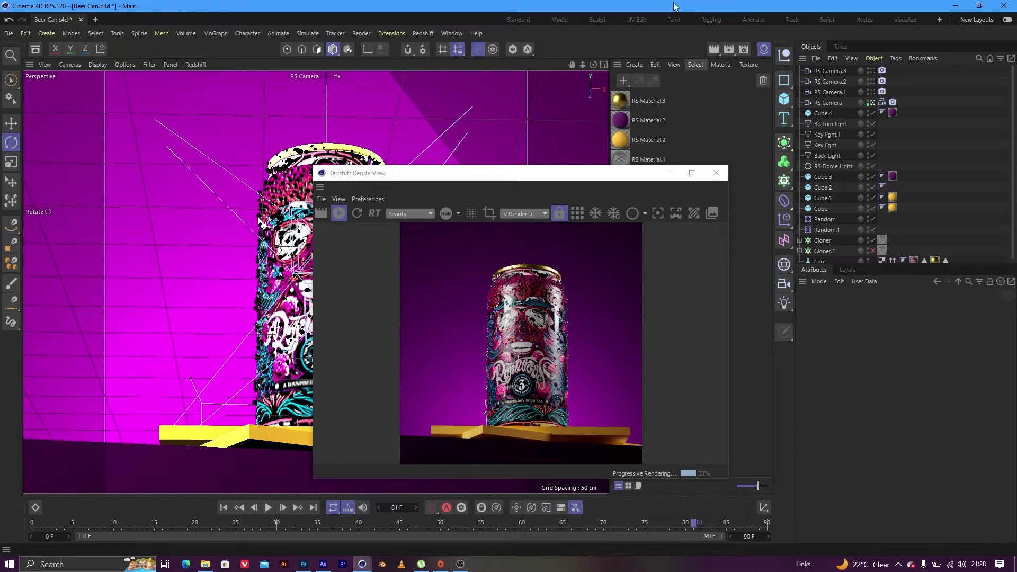
# Open the Render Settings showing the Redshift renderer at 2000 x 2000 output.
pyautogui.moveTo(602, 173); pyautogui.dragTo(482, 80)
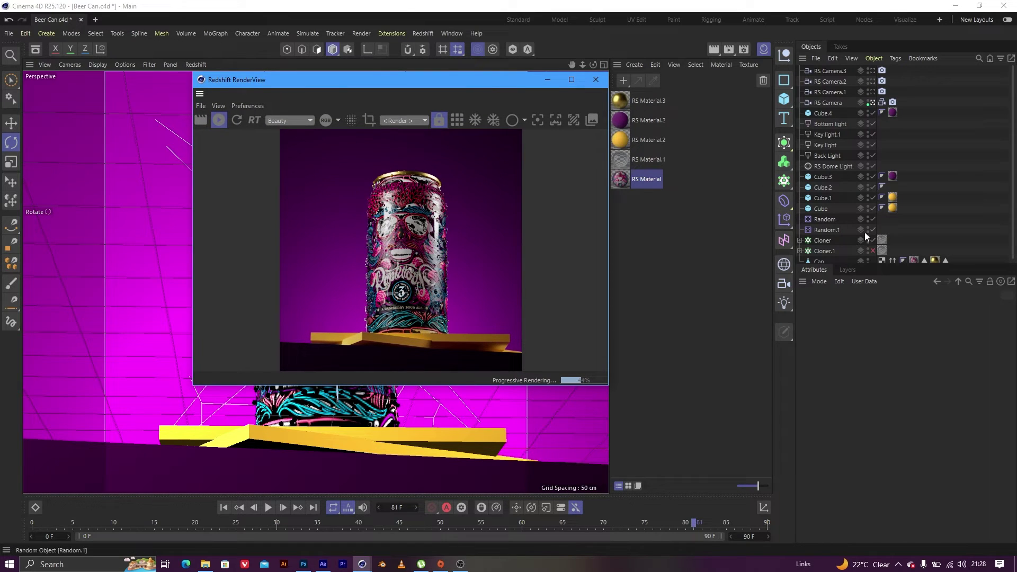
pyautogui.click(901, 240)
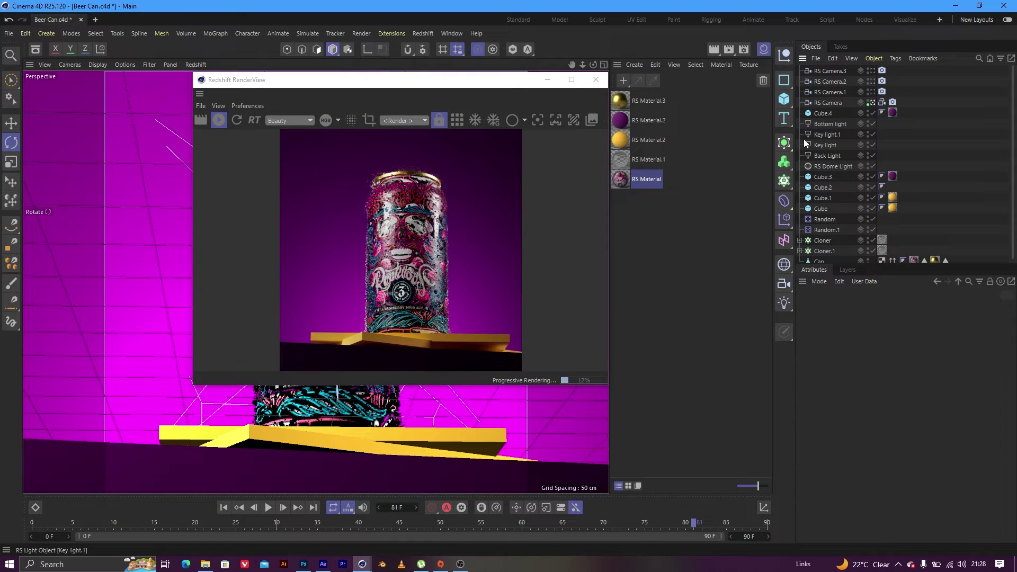
pyautogui.click(743, 49)
# In the Redshift sampling settings, change the Threshold from 0.5 to 0.01.
pyautogui.moveTo(775, 40); pyautogui.dragTo(713, 130)
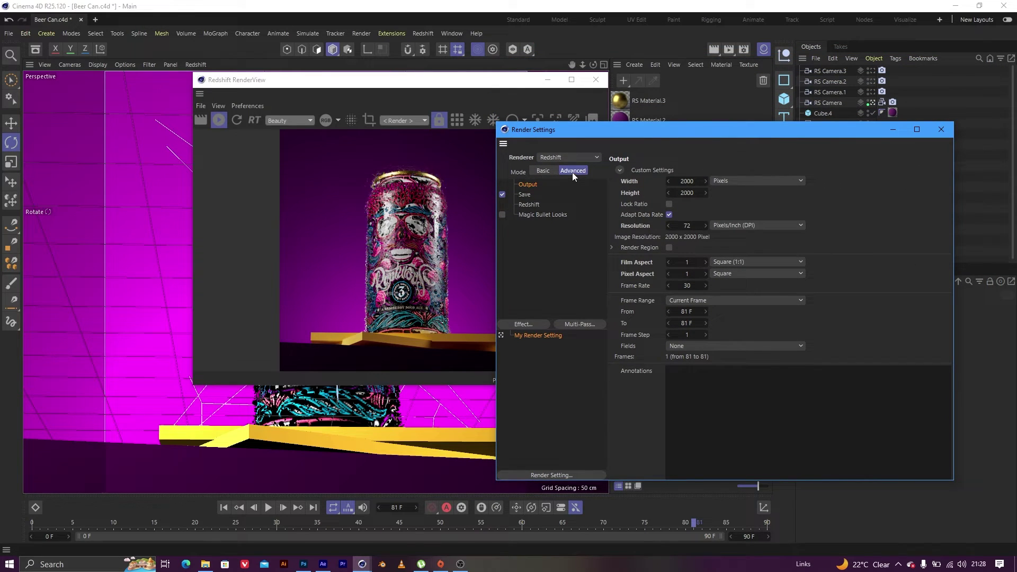
pyautogui.click(529, 204)
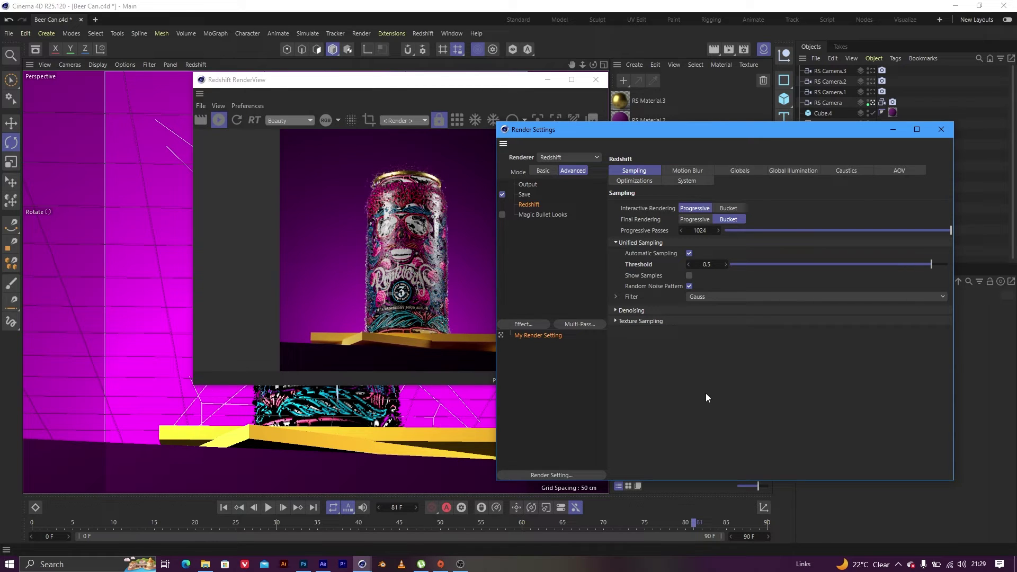
pyautogui.click(709, 264)
pyautogui.write('0.01')
pyautogui.press('Return')
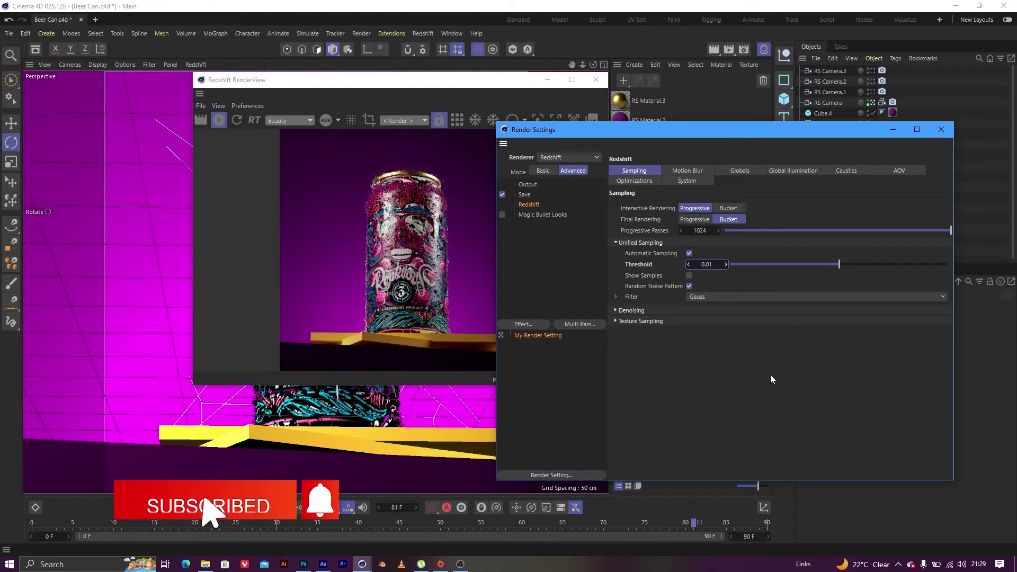
# Expand Denoising and toggle it off and back on, keeping OptiX denoising enabled.
pyautogui.click(622, 311)
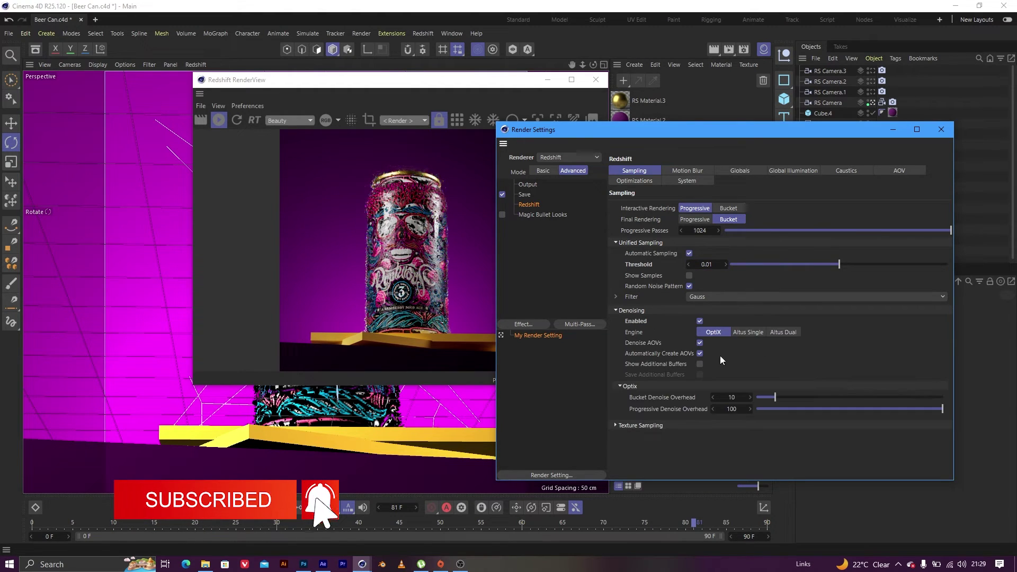
pyautogui.click(699, 320)
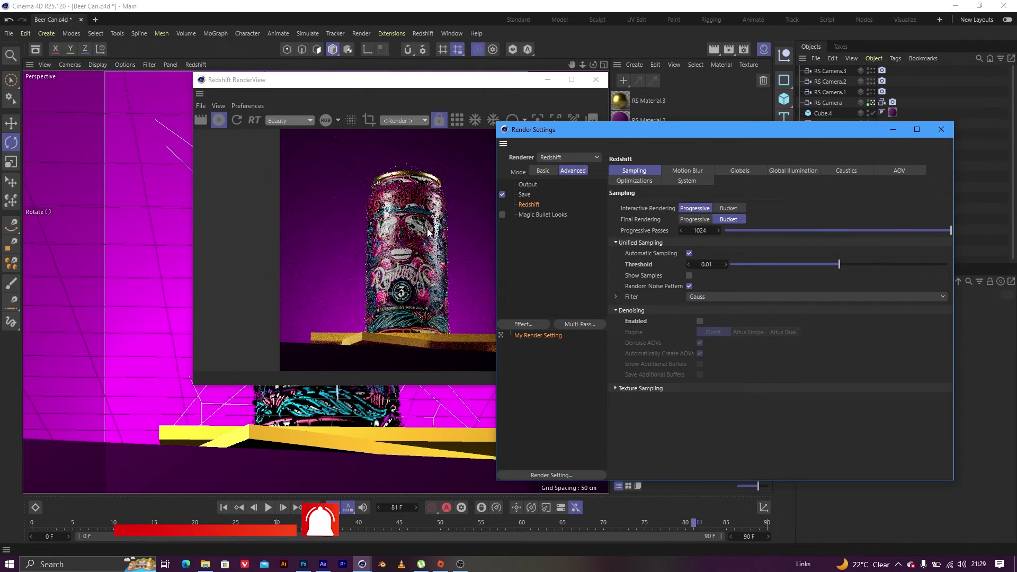
pyautogui.moveTo(607, 130)
pyautogui.mouseDown()
pyautogui.moveTo(686, 135)
pyautogui.moveTo(589, 135)
pyautogui.mouseUp()
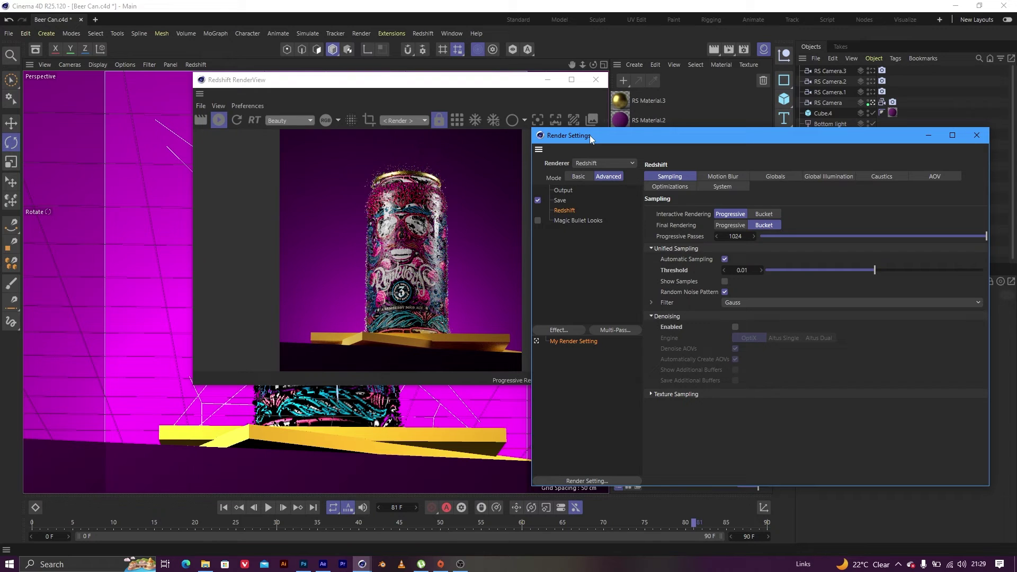
pyautogui.click(735, 327)
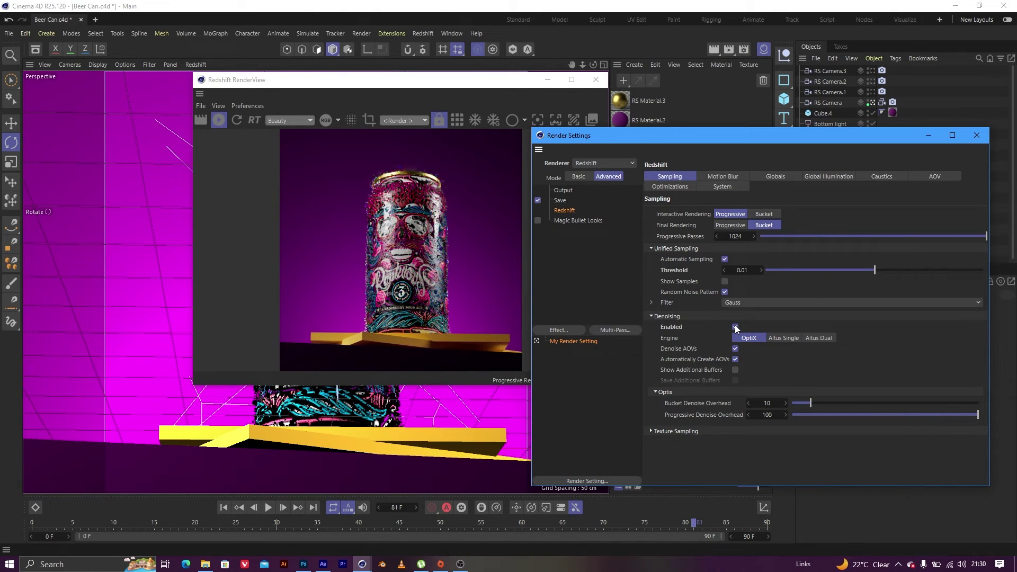
# Set the sampling Threshold back to 0.5 for faster rendering.
pyautogui.doubleClick(740, 269)
pyautogui.write('0.5')
pyautogui.press('Return')
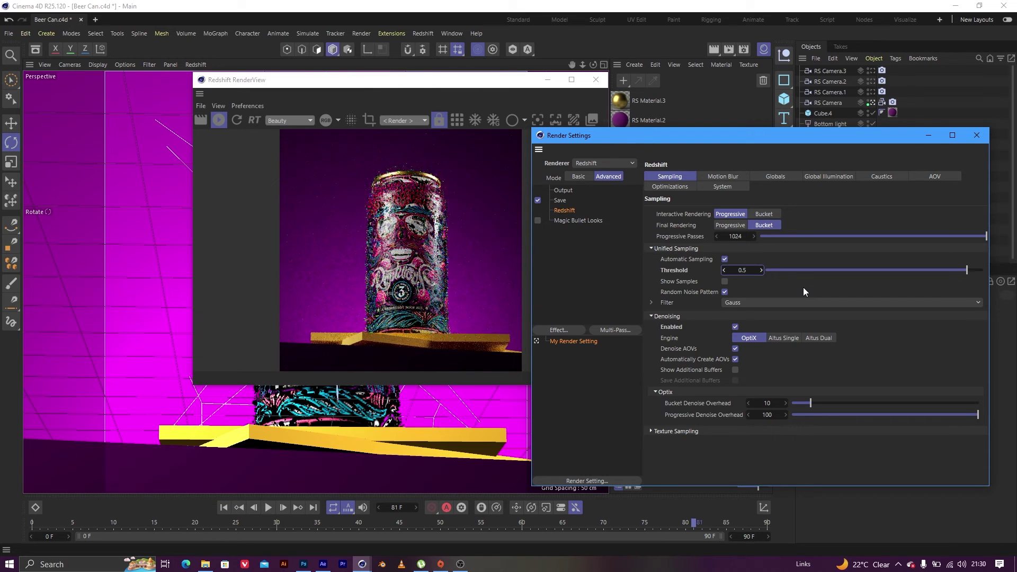